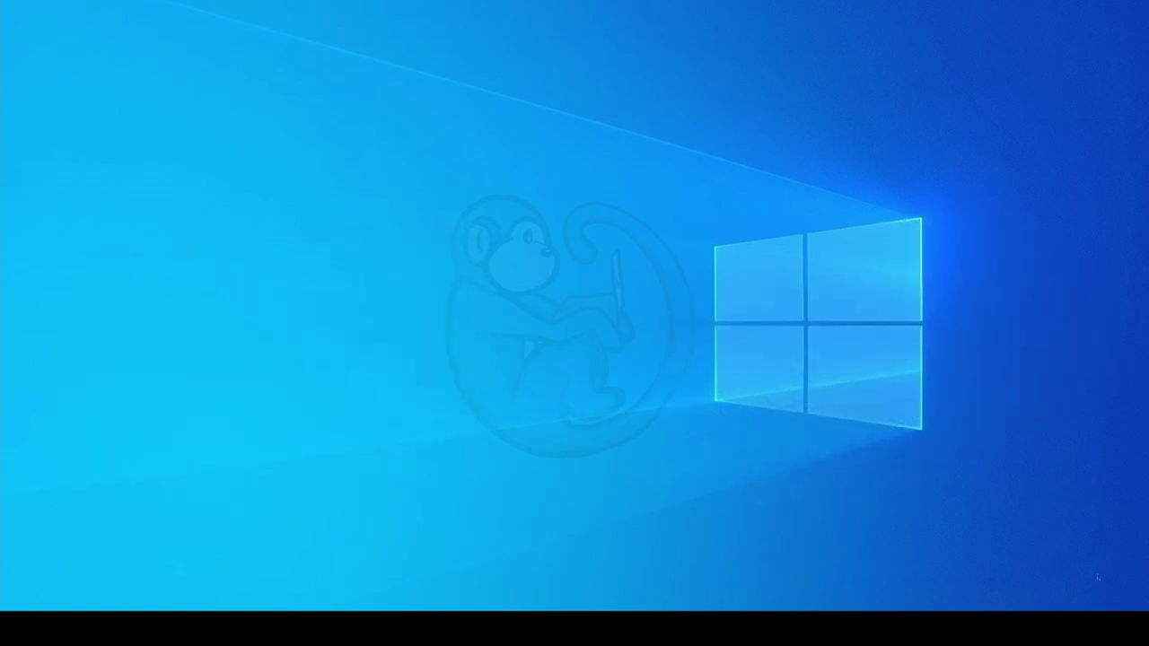
Search the Start menu for cmd and run Command Prompt as administrator.
key("super")
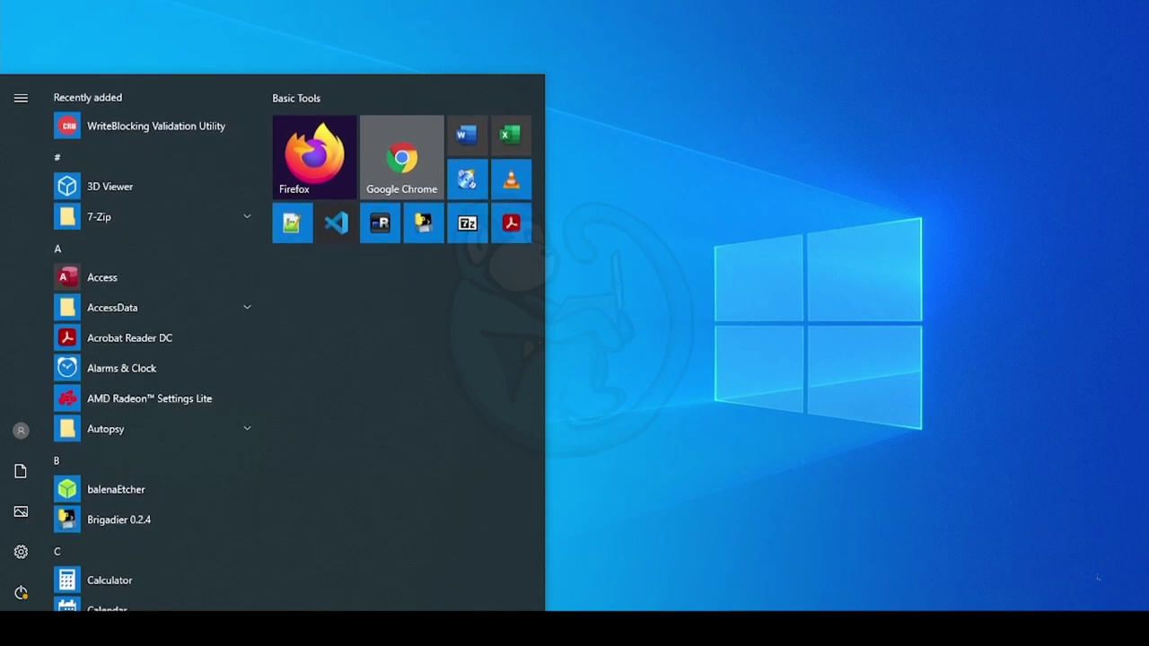
type("cmd")
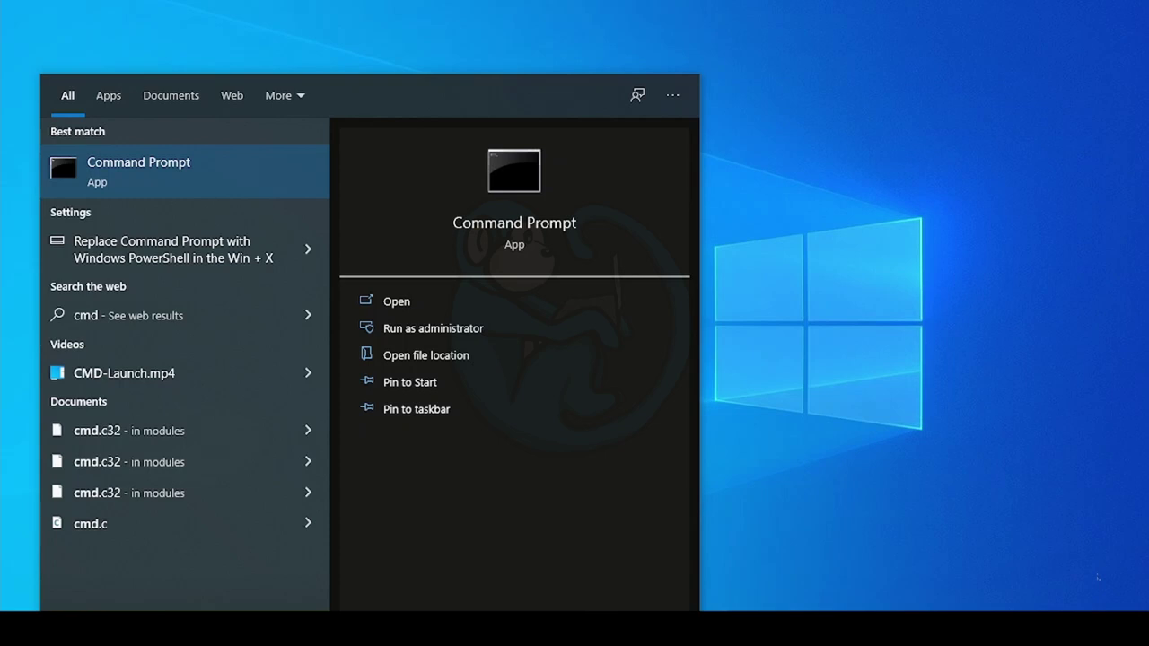
left_click(493, 331)
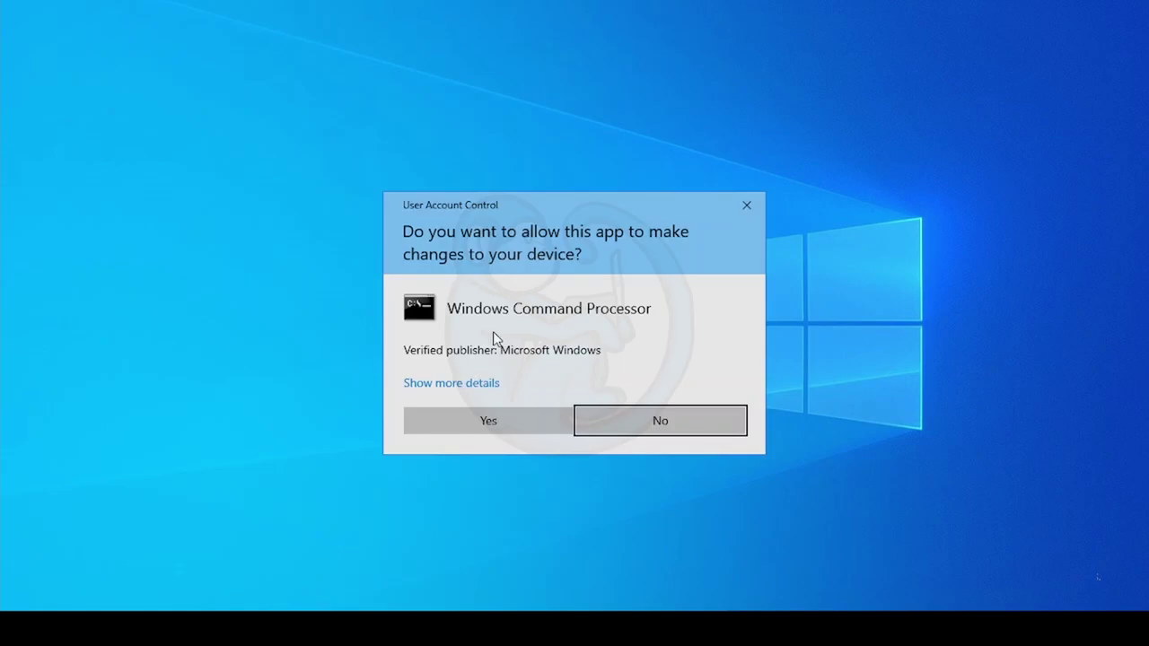
Approve elevation, launch Registry Editor with regedit, and bring up the Win+X system tools list.
left_click(499, 418)
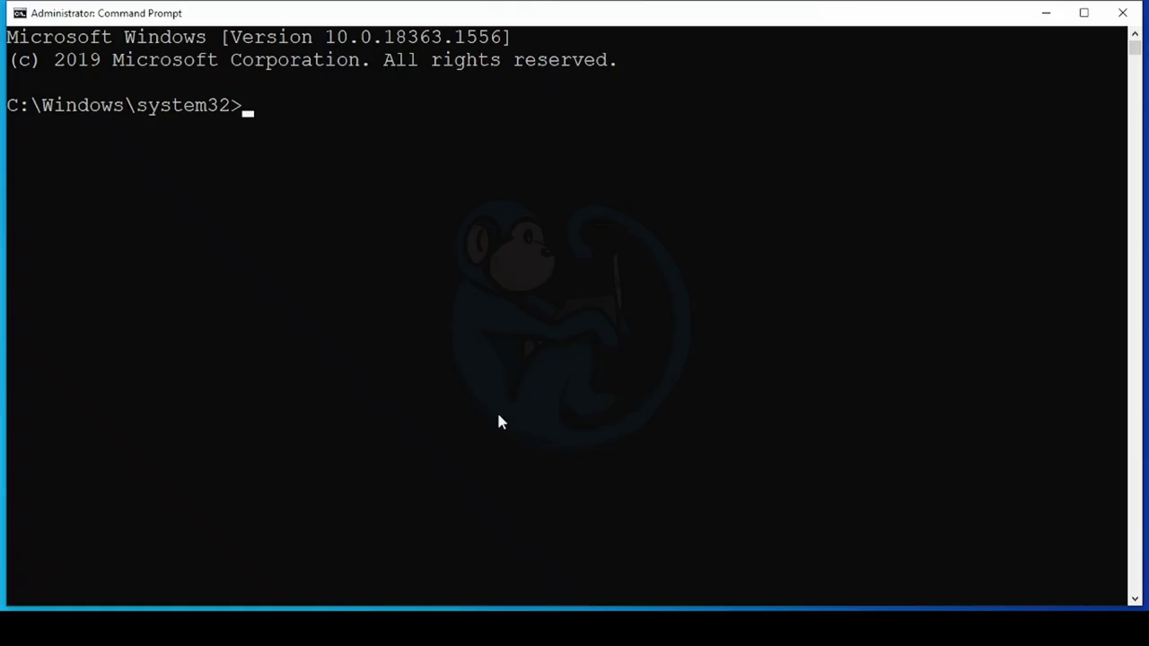
type("regedit")
key("Return")
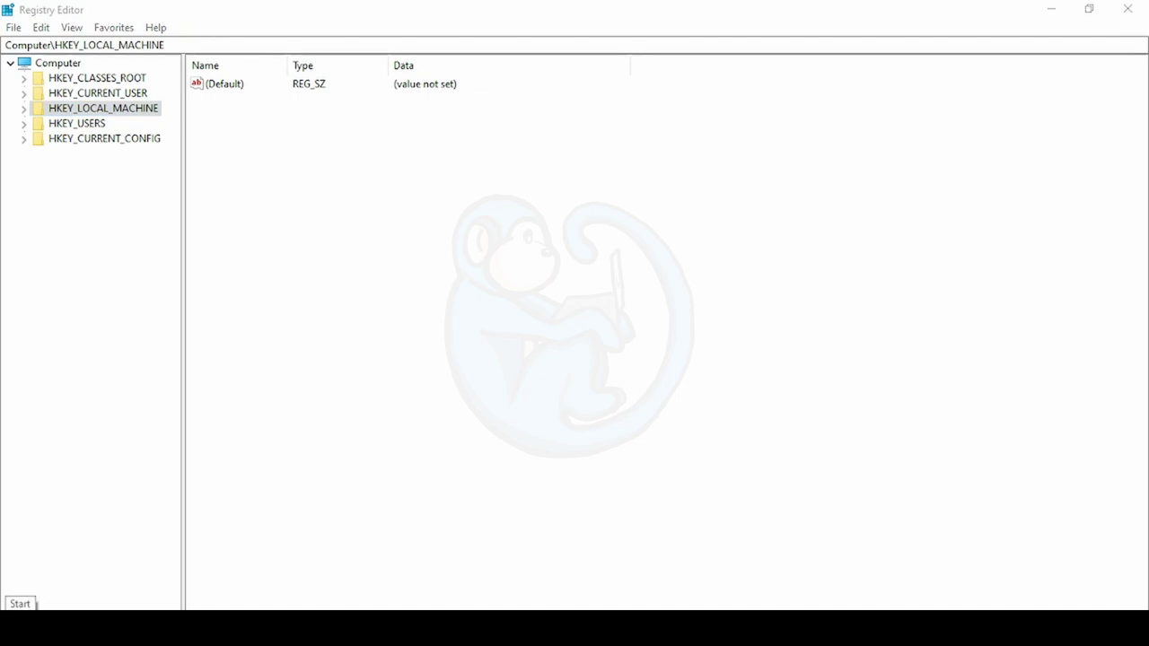
key("super+x")
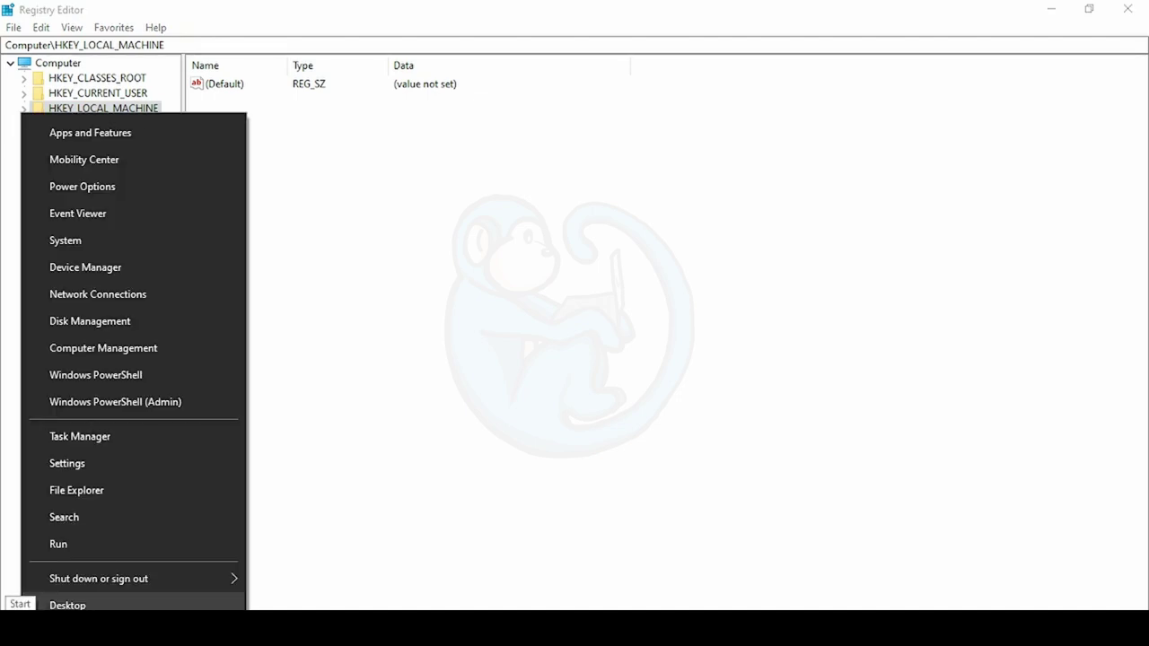
Open Disk Management full-screen and enlarge its graphical view to review Disk 0's volumes.
left_click(210, 320)
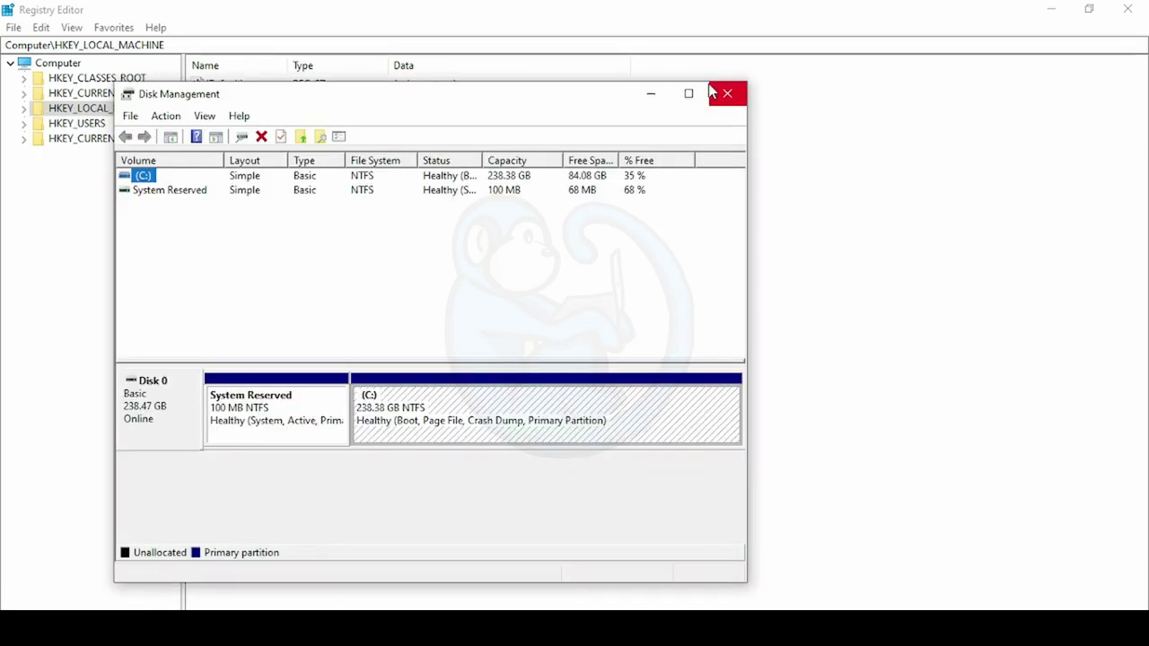
left_click(693, 93)
left_click_drag(569, 269, 572, 237)
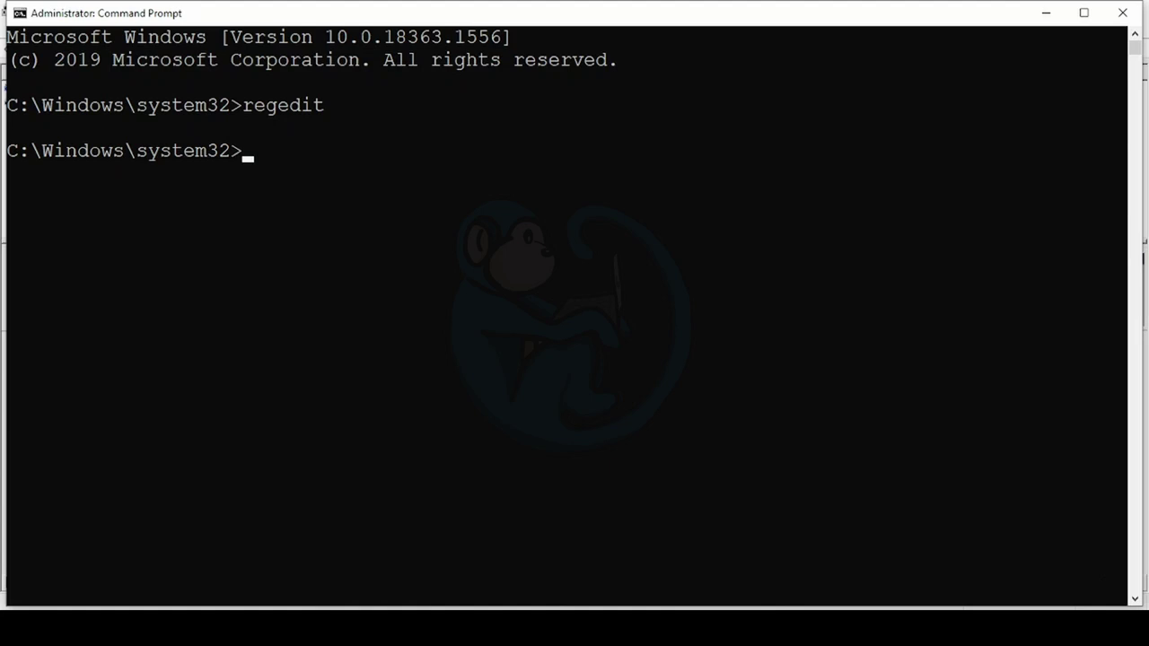
Start DiskPart, check the automount setting, then run automount disable.
type("diskpart")
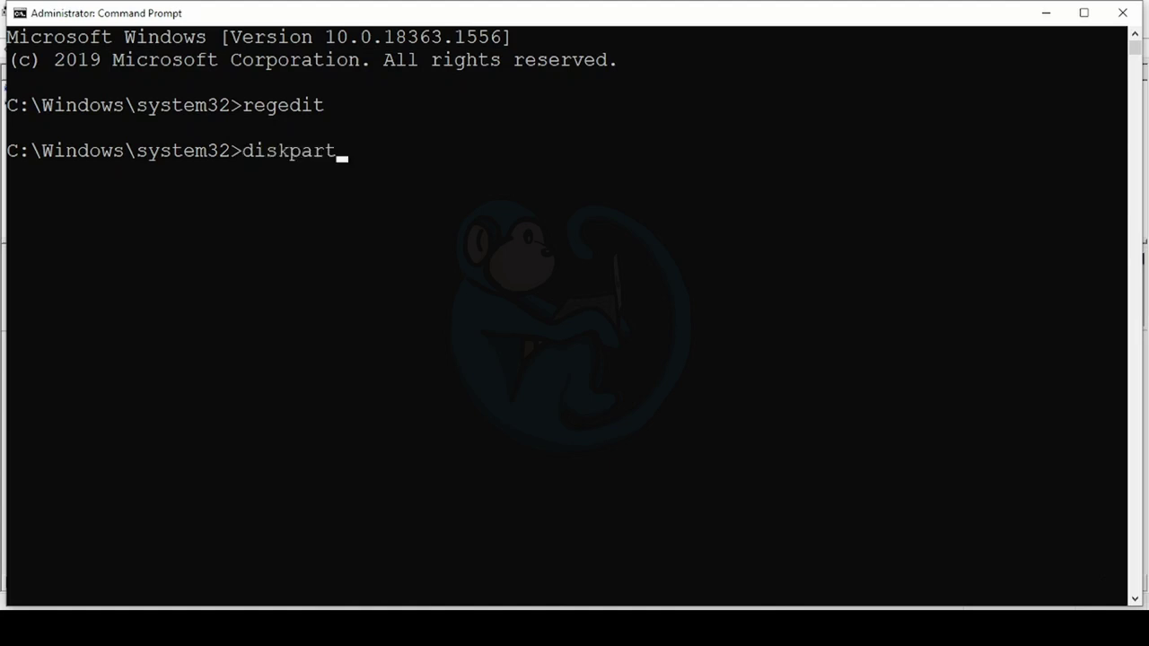
key("Return")
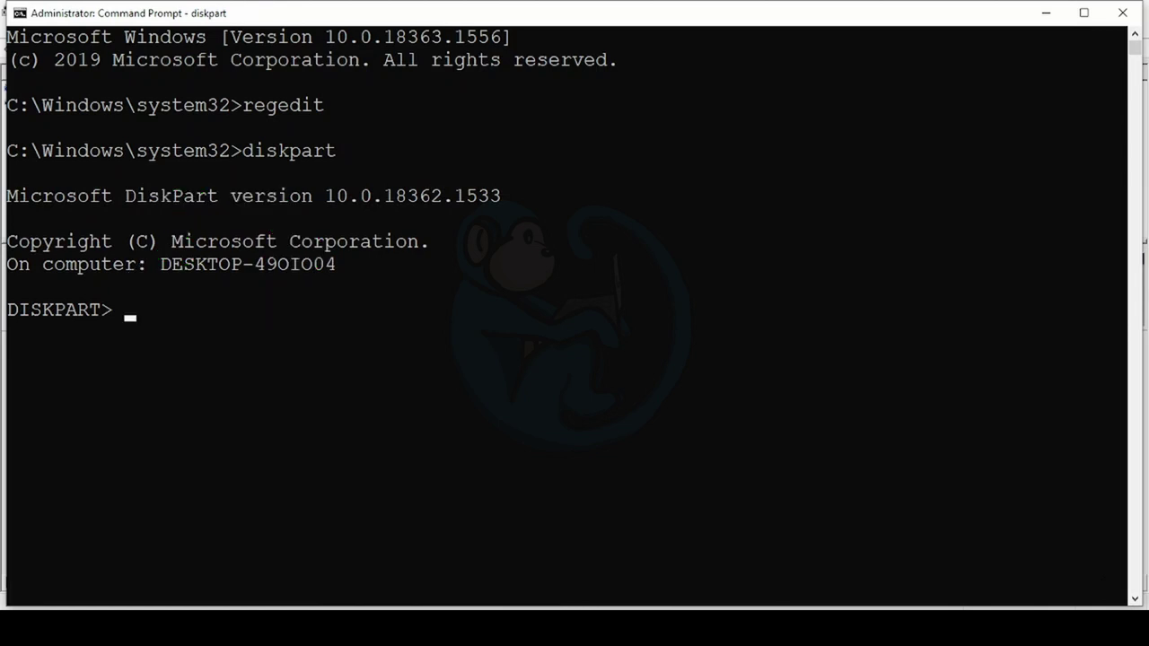
type("automou")
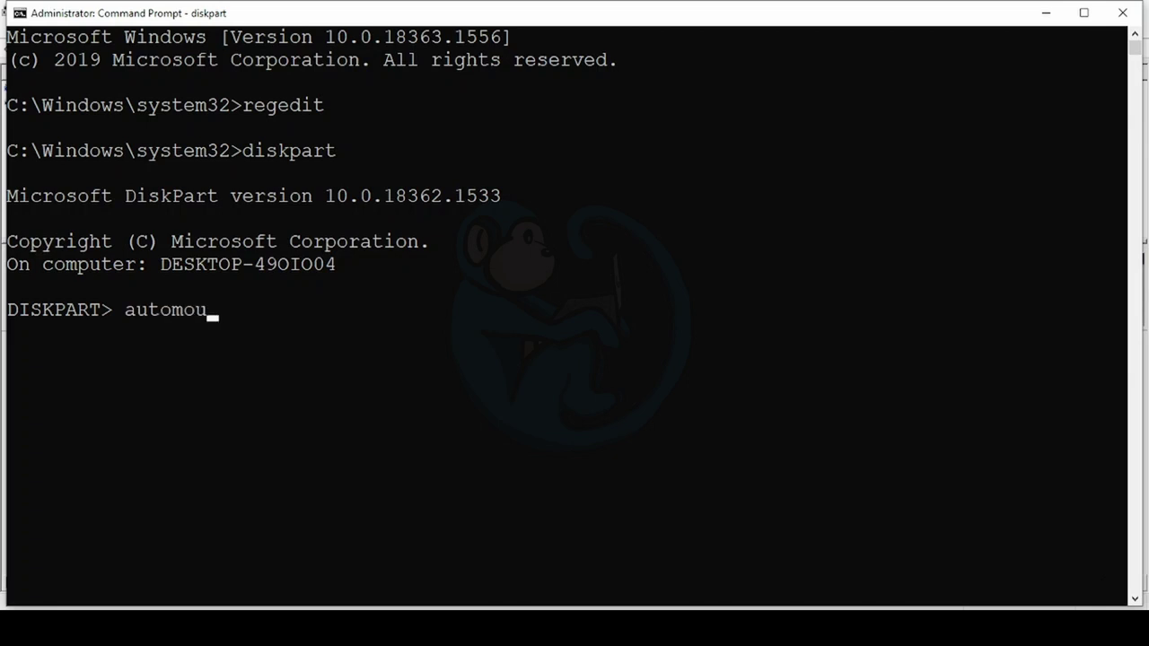
type("nt")
key("Return")
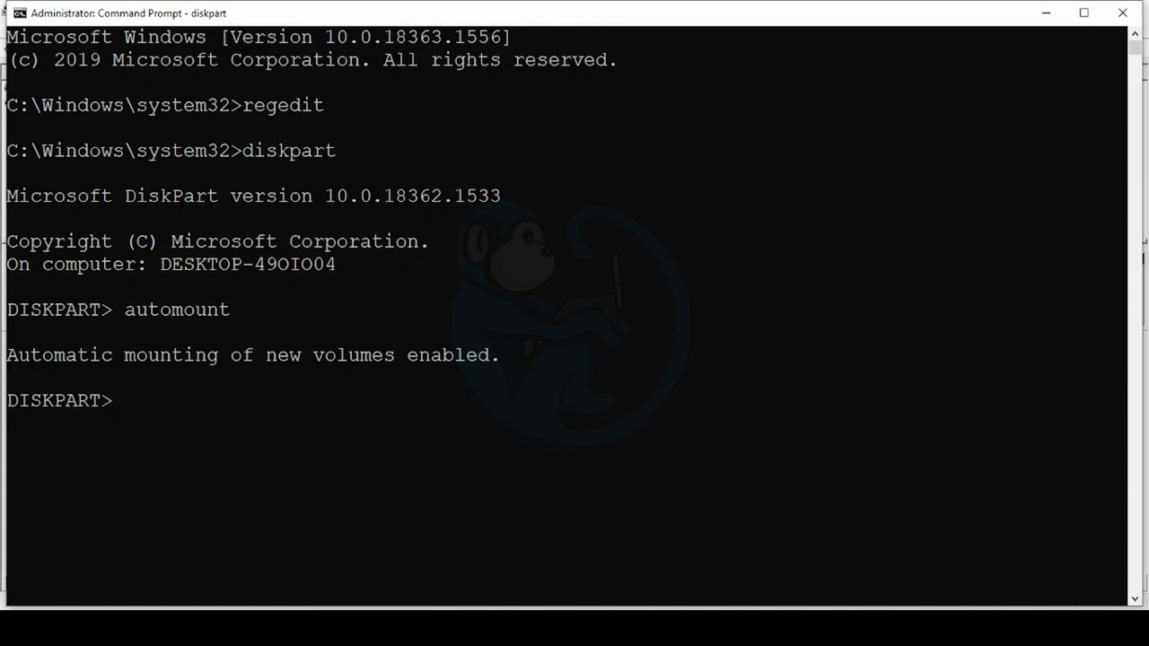
type("automount disable")
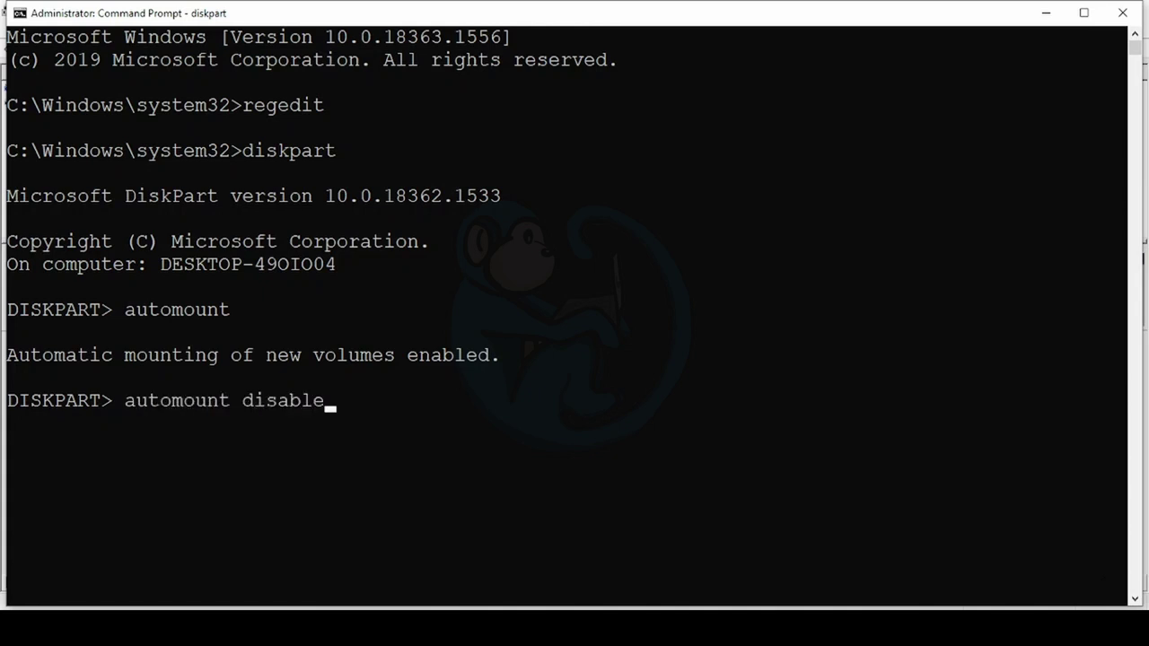
key("Return")
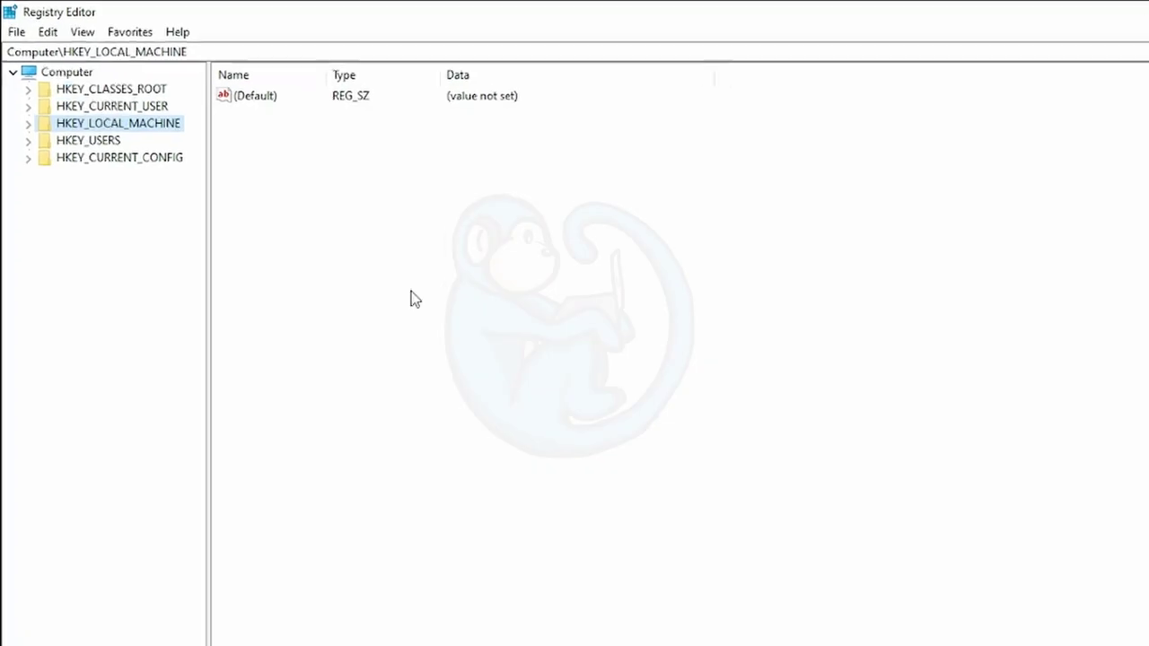
Check the mountmgr favorite, run automount scrub in DiskPart, then open the MountedDevices favorite.
left_click(130, 31)
left_click(154, 95)
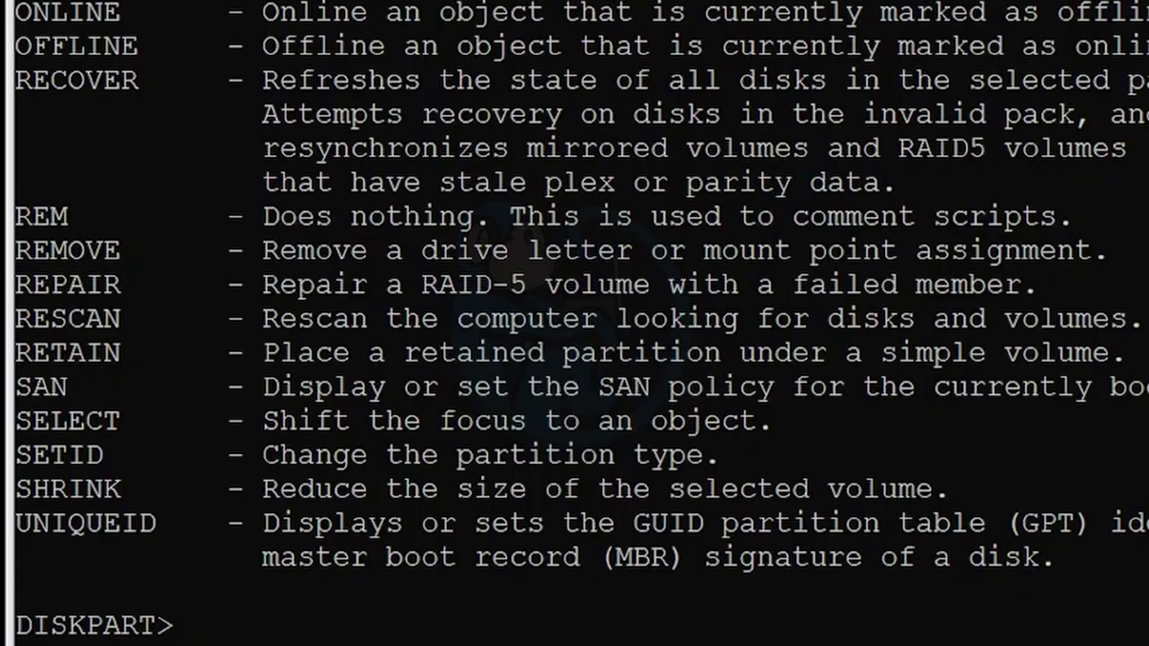
type("aut")
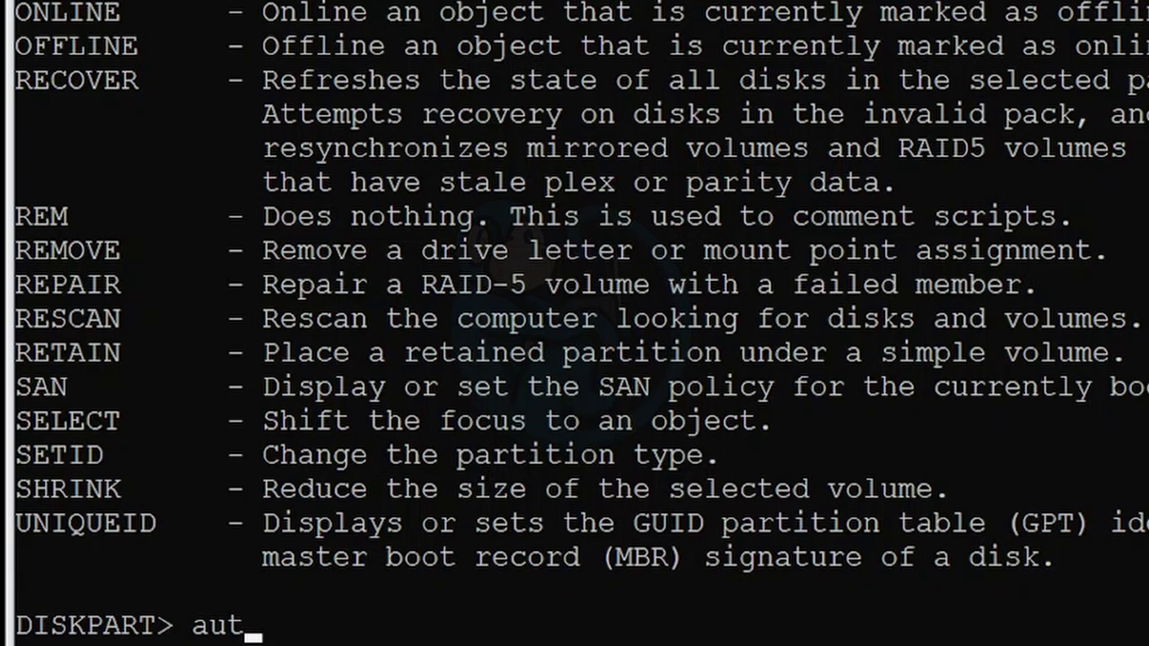
type("omount scrub")
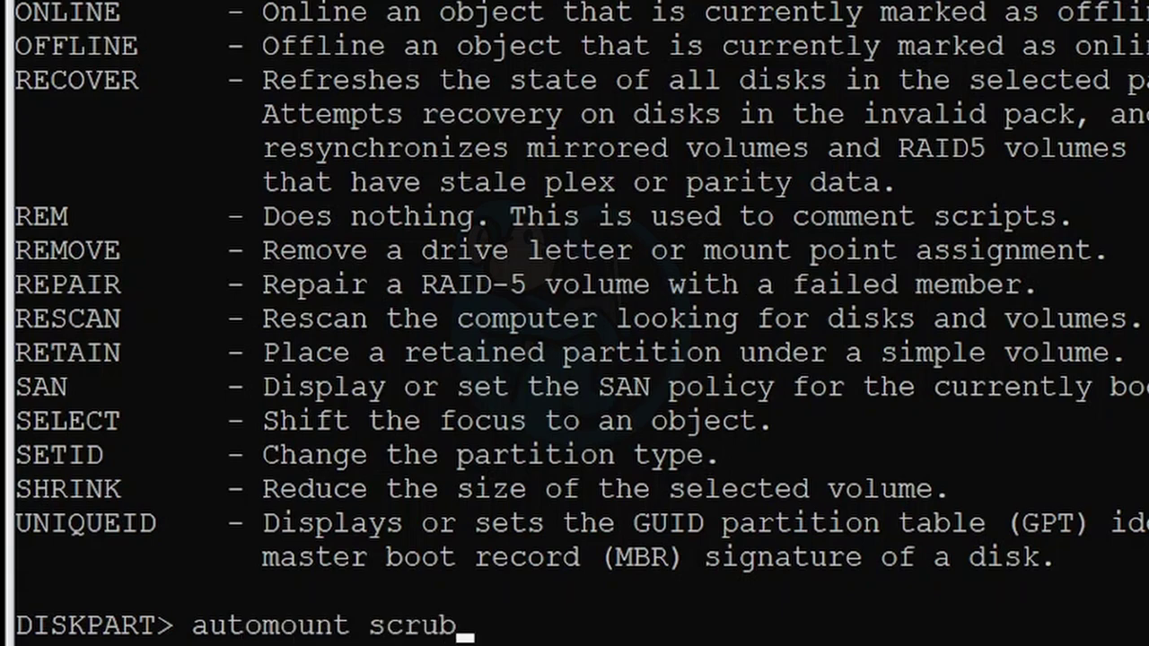
key("Return")
key("Return")
key("Return")
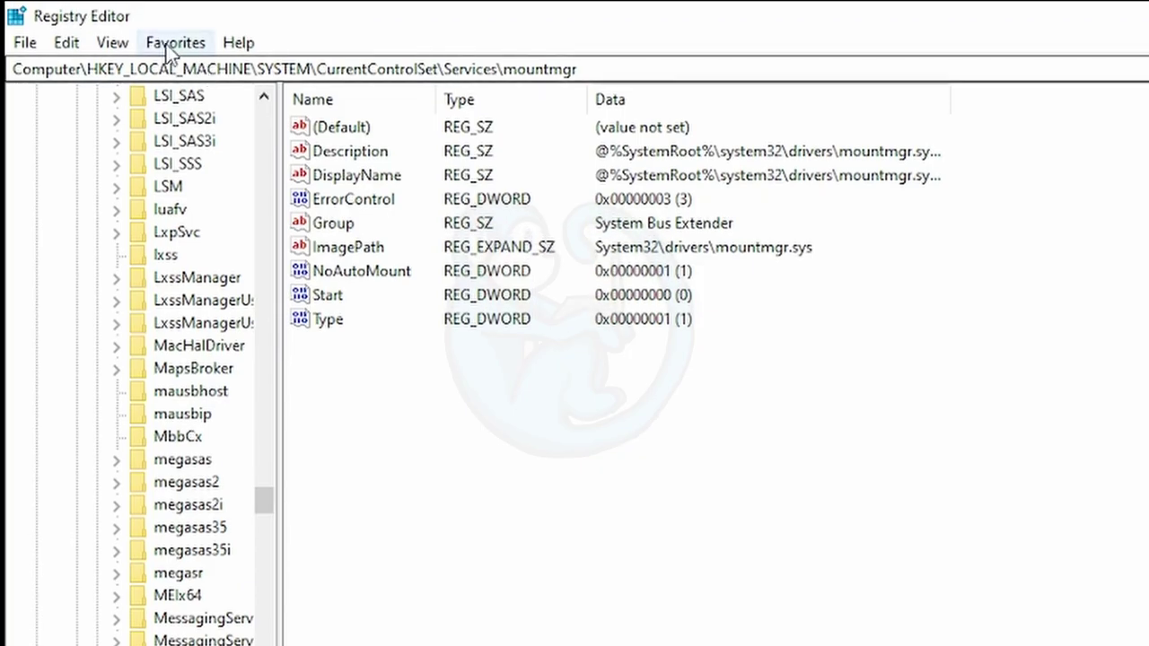
left_click(164, 45)
left_click(237, 163)
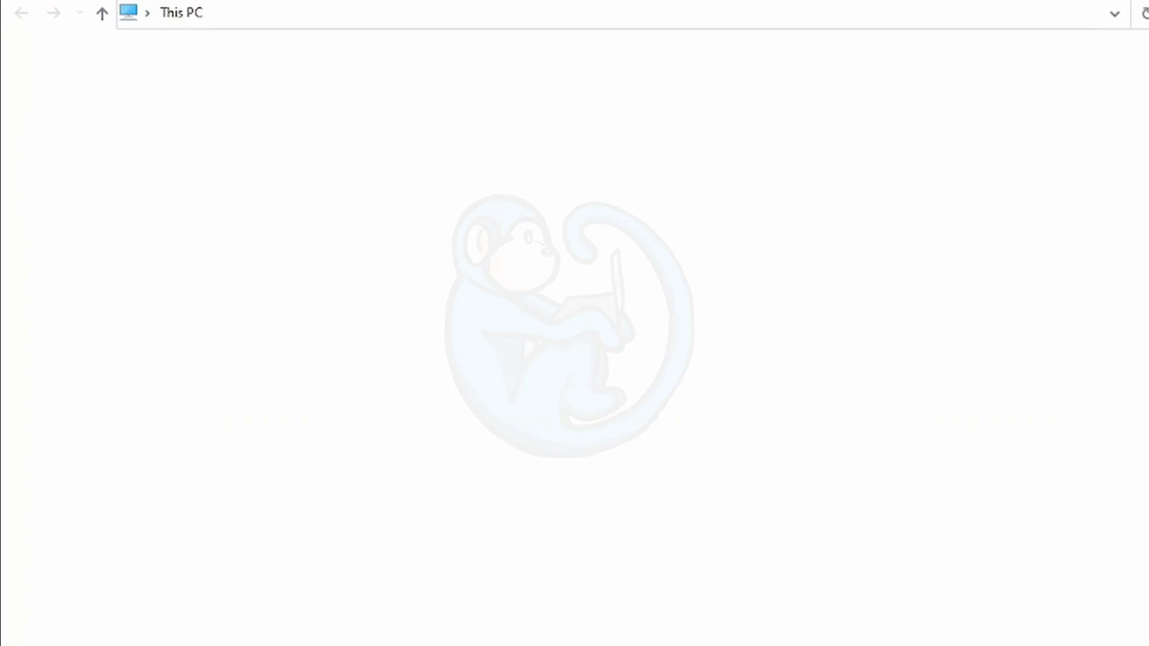
Create a new folder named HappyRabbit on USB Drive (D:).
double_click(616, 262)
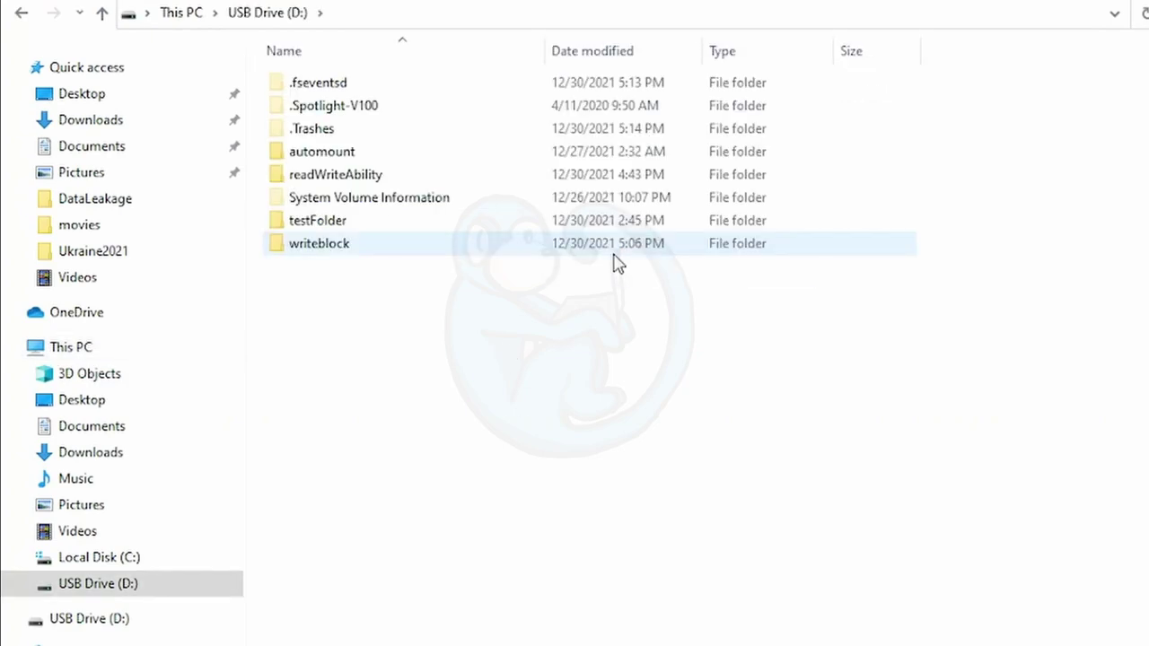
right_click(452, 336)
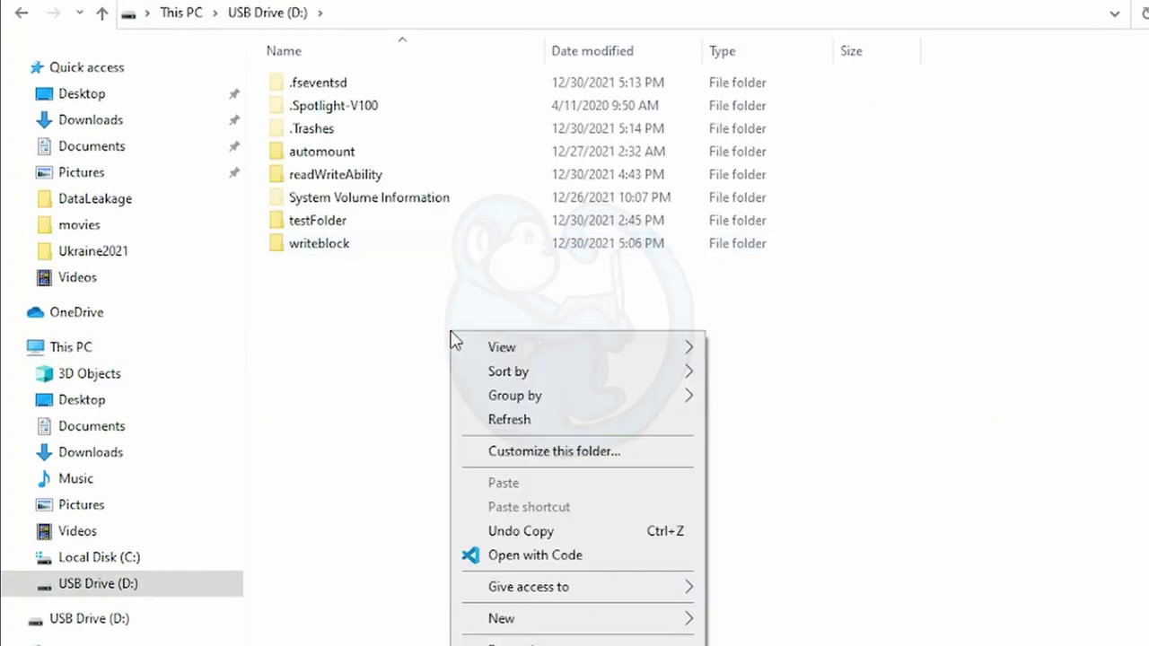
mouse_move(604, 634)
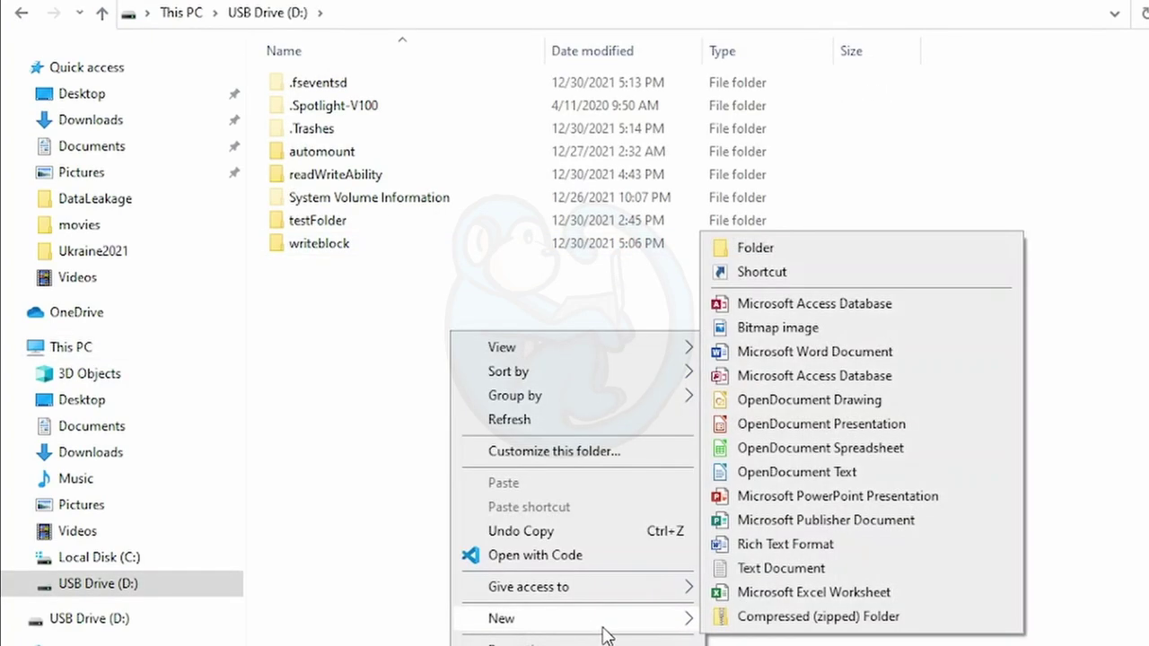
left_click(753, 258)
type("Hap")
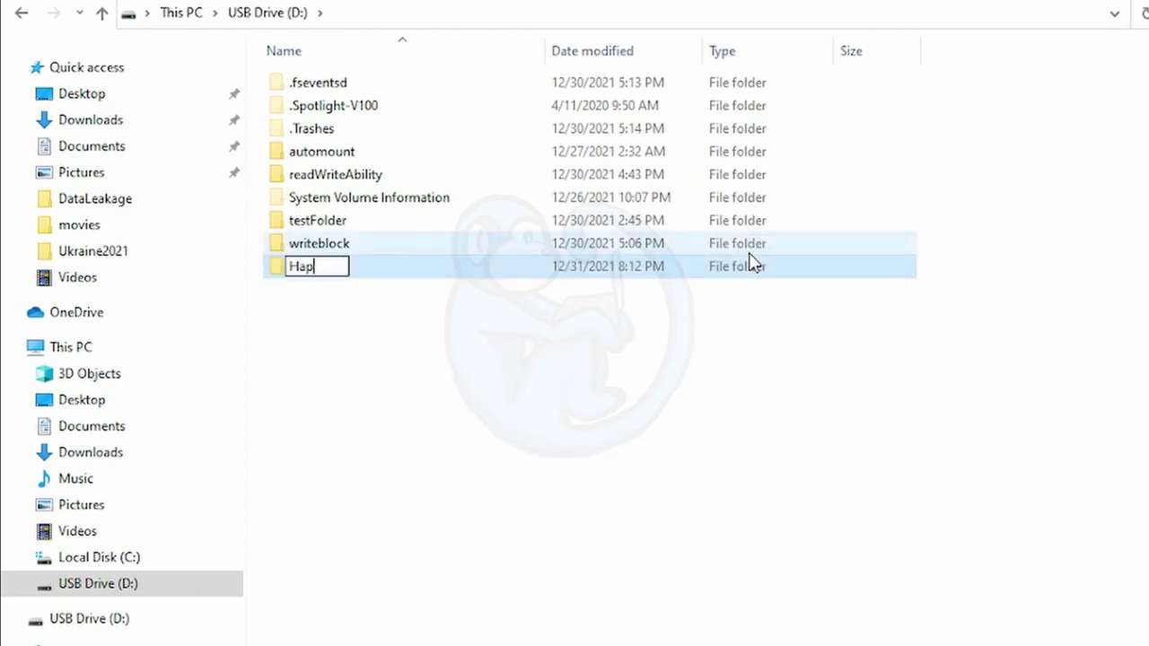
type("pyRabbit")
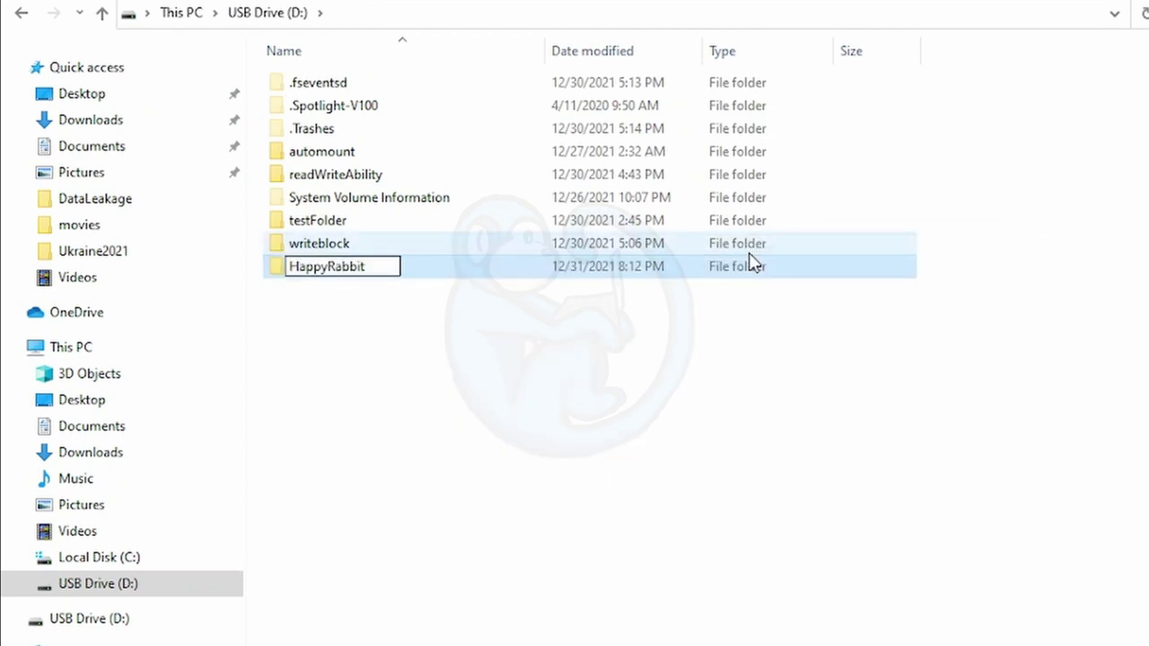
key("Return")
Create a Rich Text document named newDocument in the readWriteAbility folder.
double_click(332, 174)
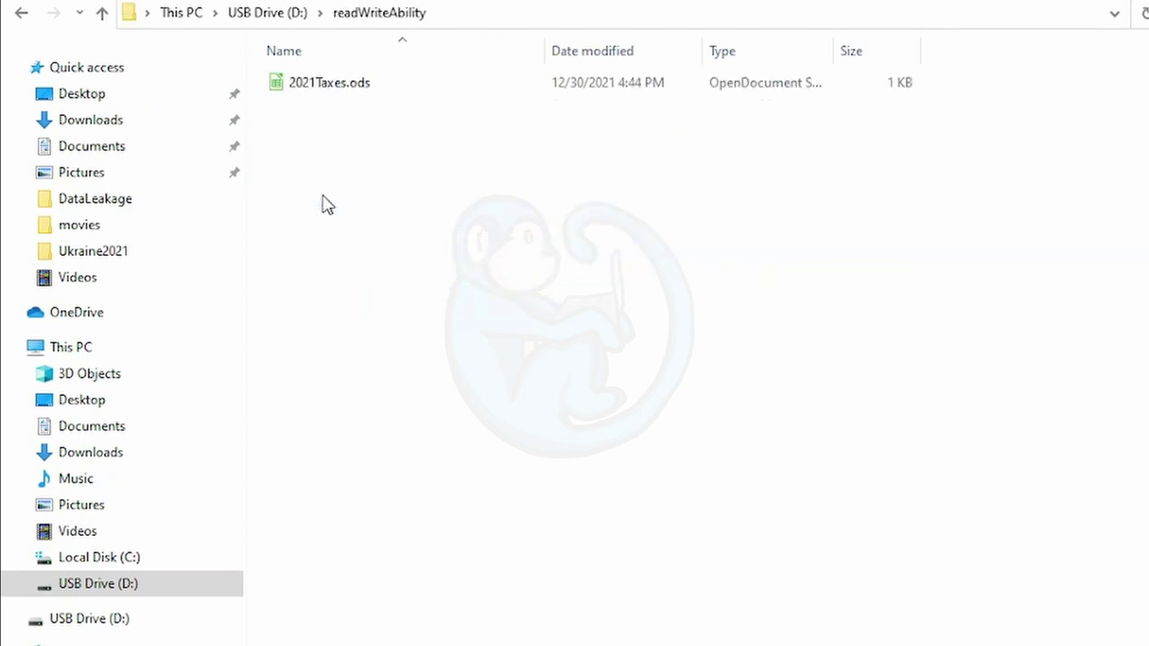
right_click(326, 106)
mouse_move(546, 404)
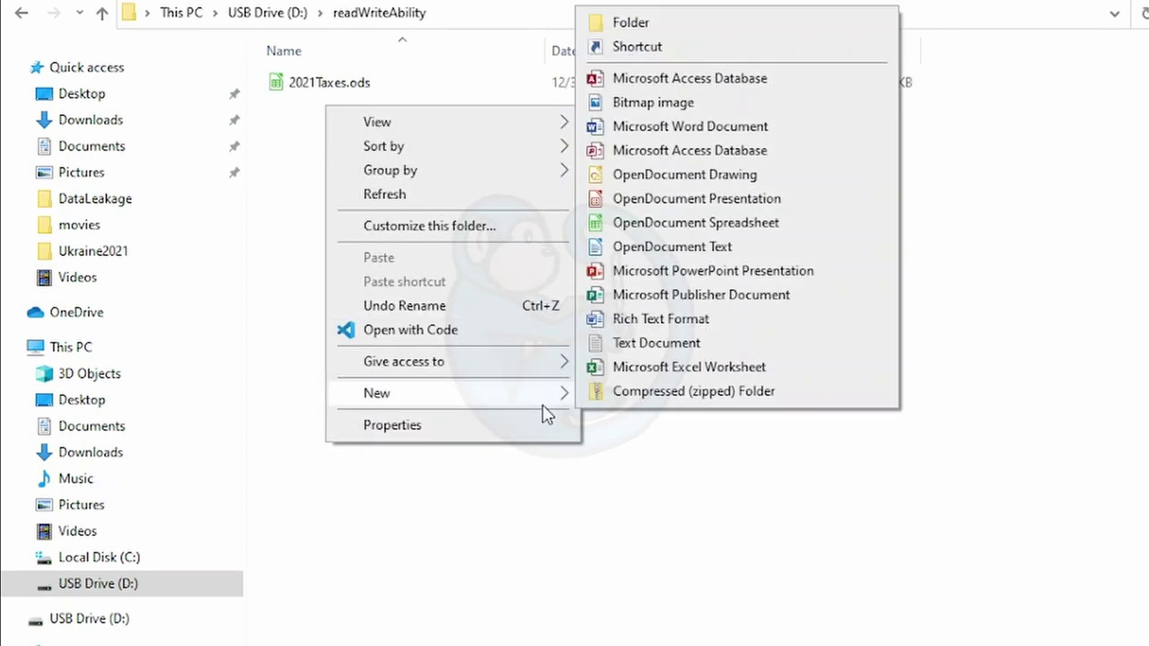
left_click(660, 319)
type("newDocument")
key("Return")
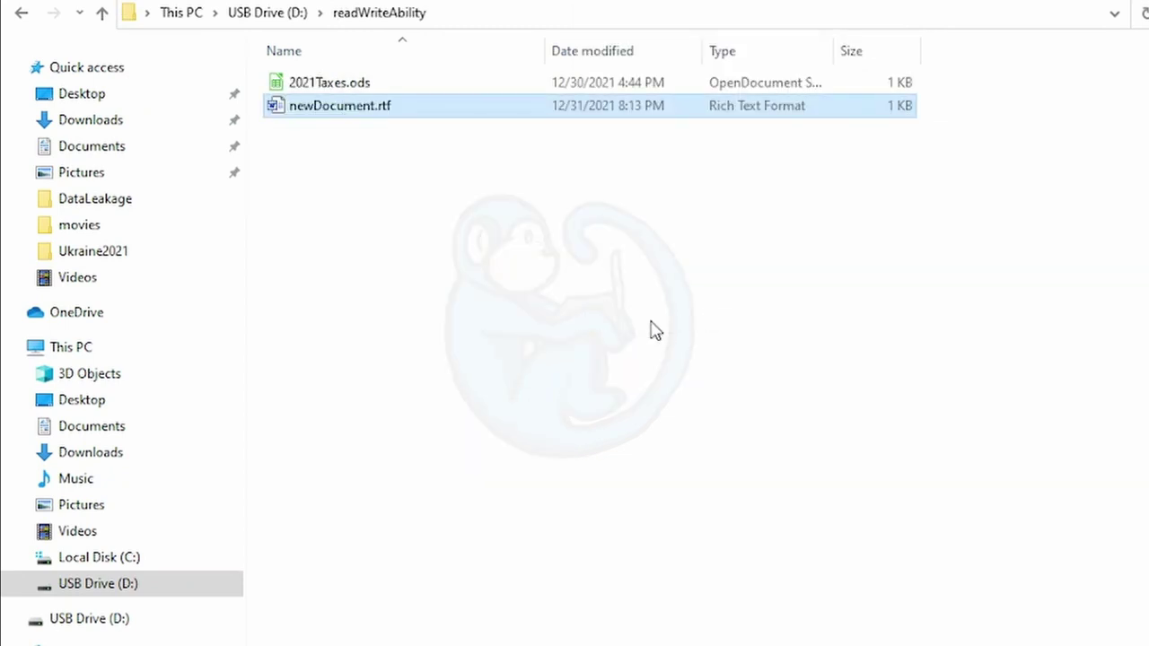
Permanently delete 2021Taxes.ods, then eject USB Drive (D:).
right_click(341, 90)
left_click(423, 462)
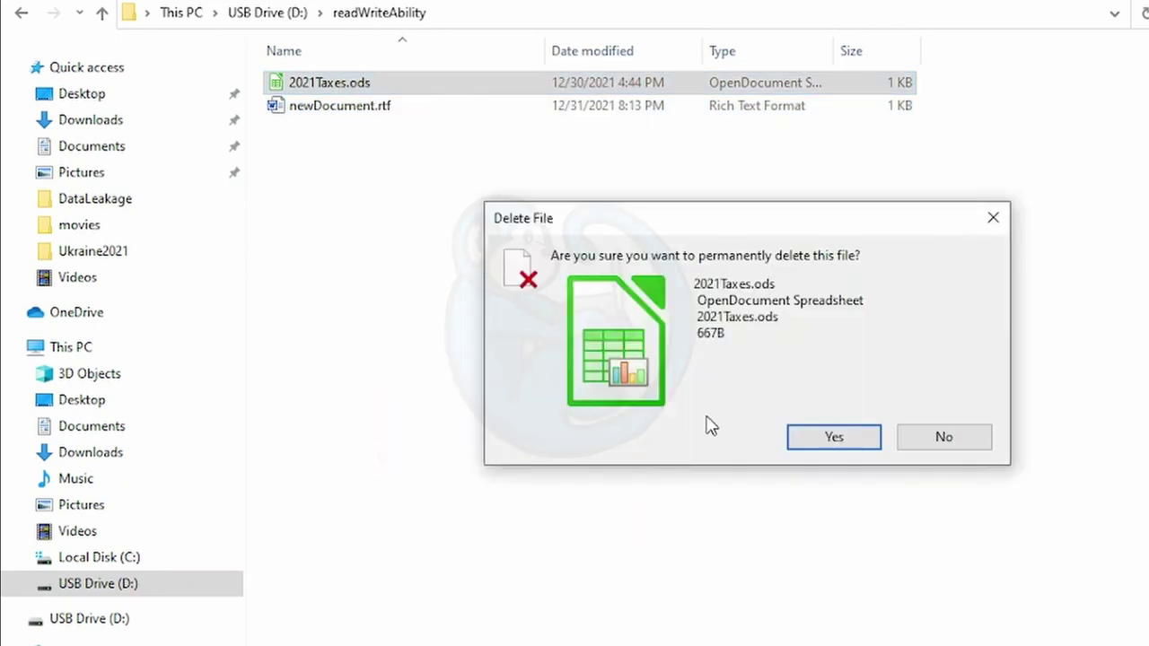
left_click(852, 436)
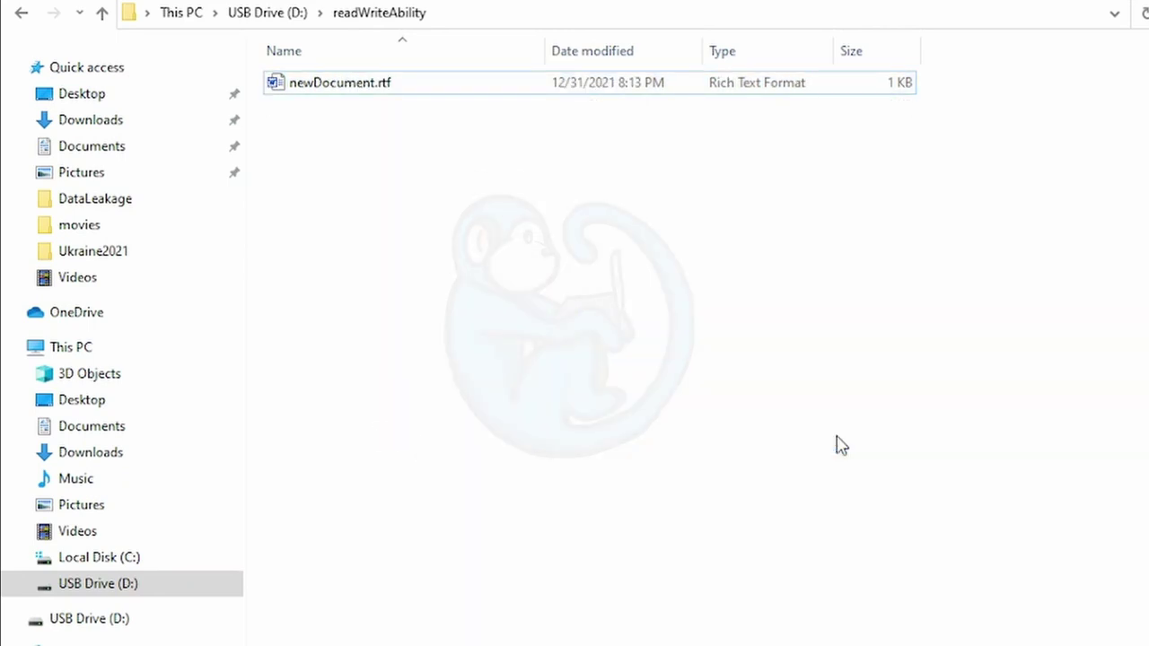
right_click(160, 582)
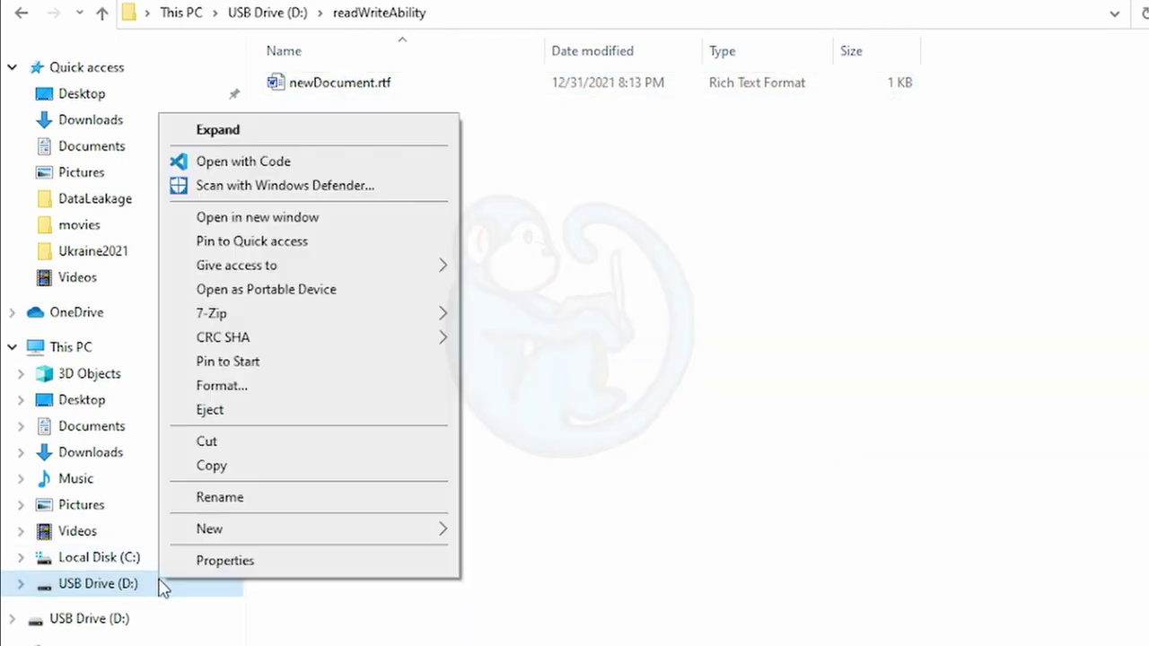
left_click(263, 419)
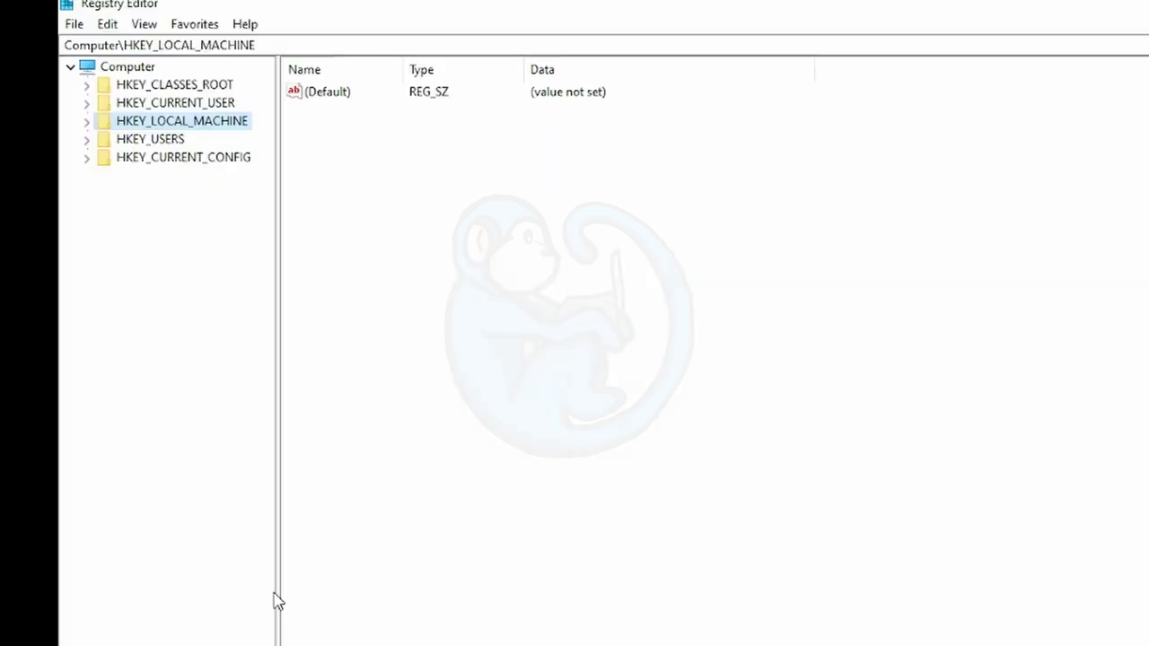
Expand HKEY_LOCAL_MACHINE > SYSTEM > CurrentControlSet > Control in the registry tree.
left_click(553, 394)
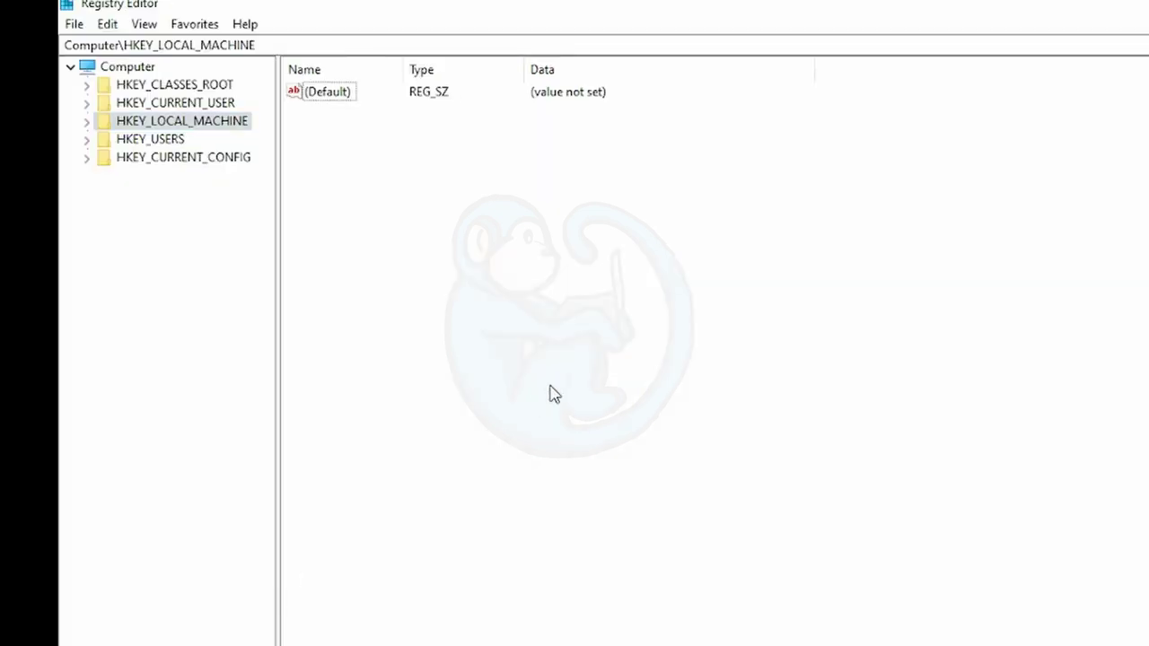
left_click(225, 127)
double_click(225, 127)
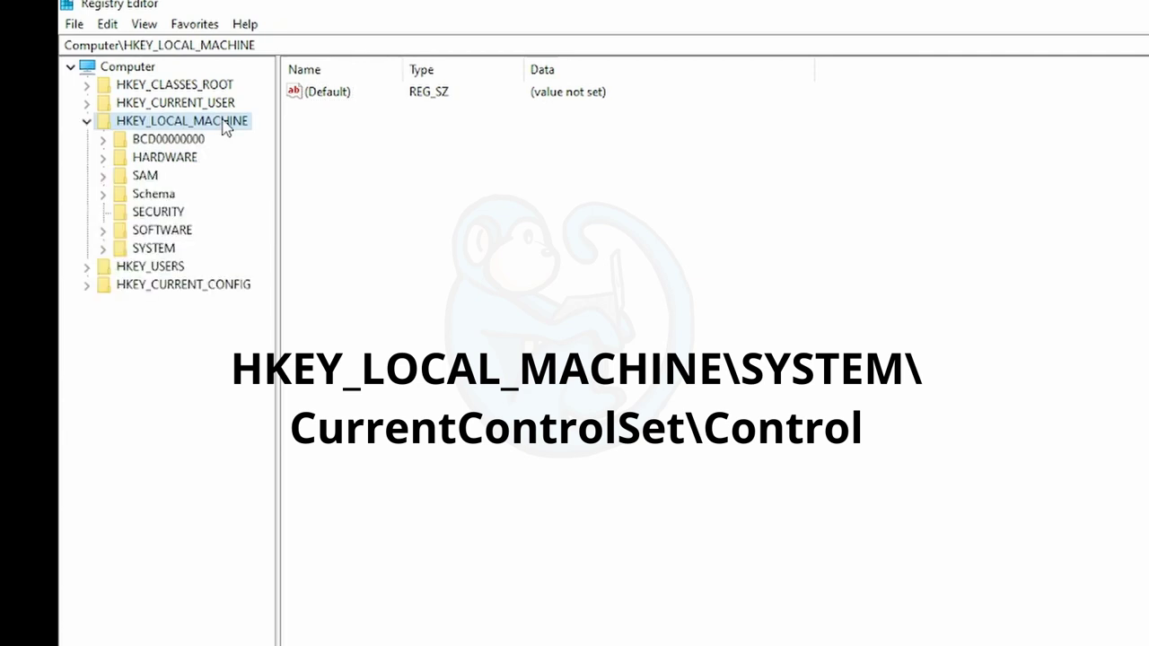
left_click(153, 256)
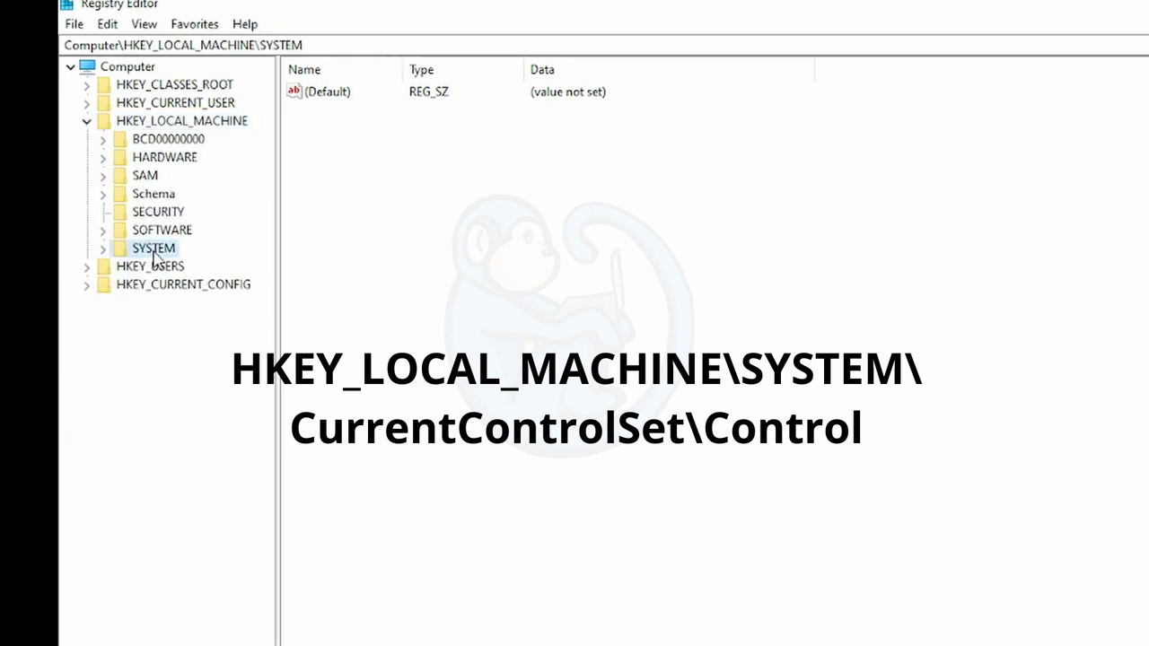
double_click(153, 255)
left_click(197, 306)
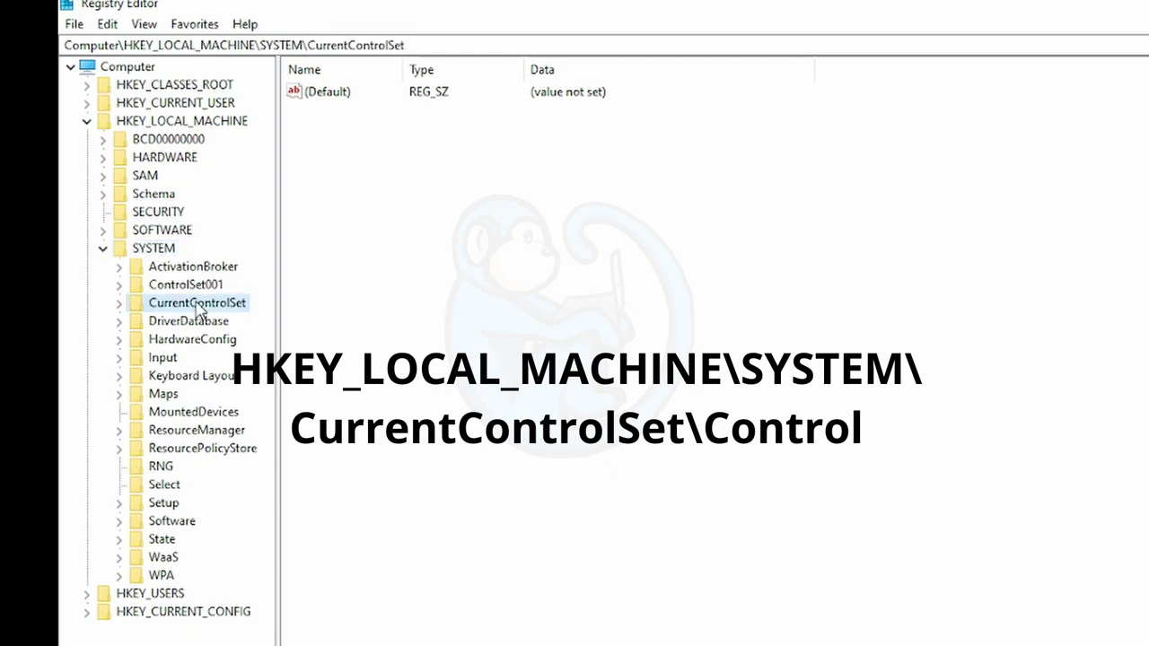
double_click(199, 308)
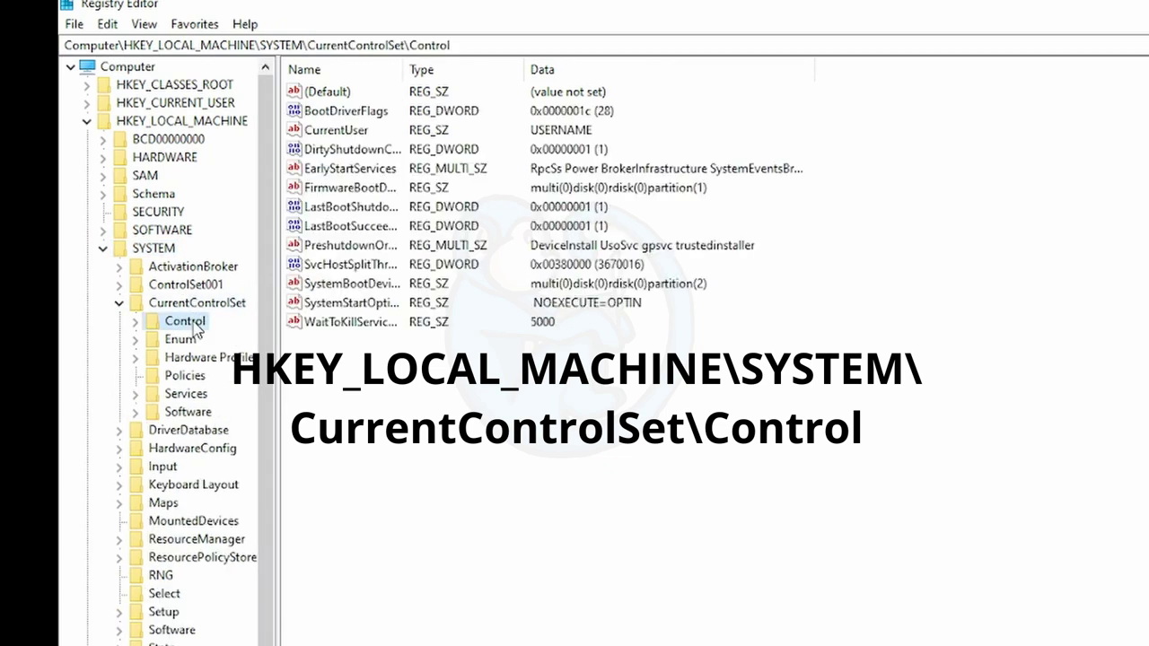
double_click(187, 323)
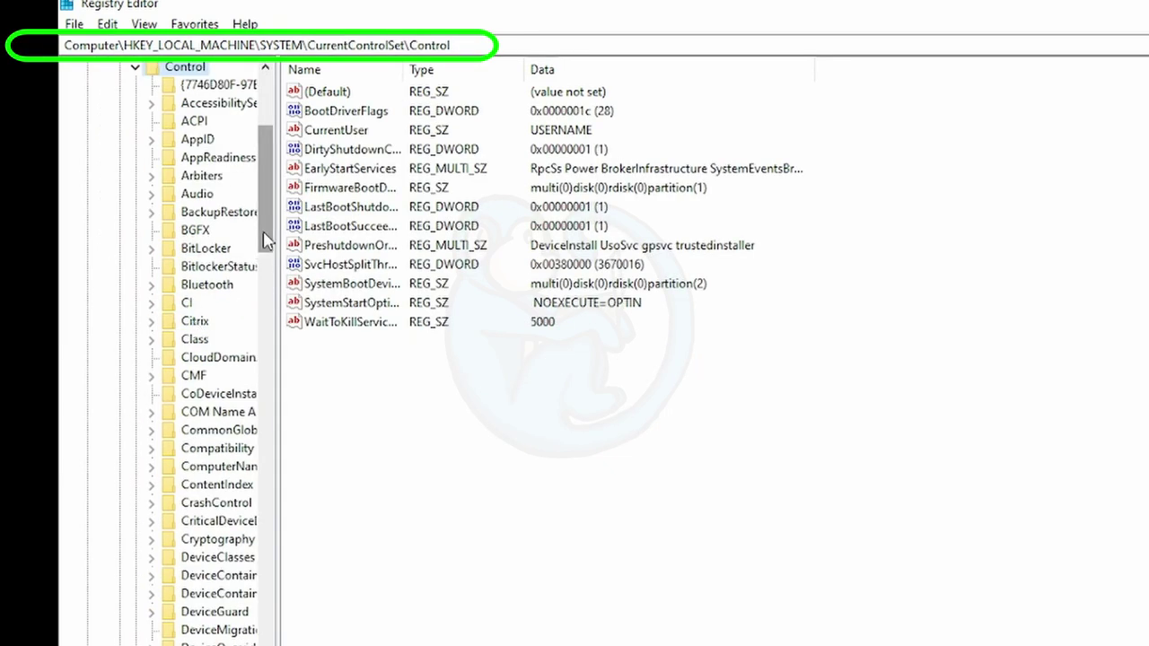
left_click_drag(265, 241, 308, 531)
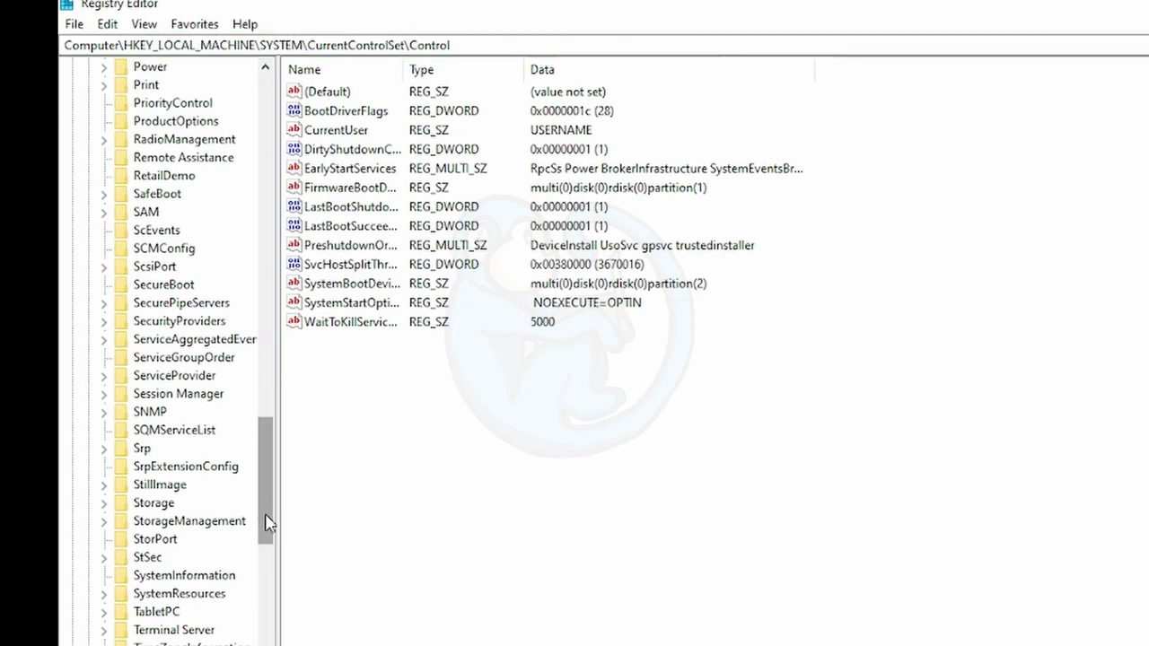
left_click_drag(266, 522, 166, 184)
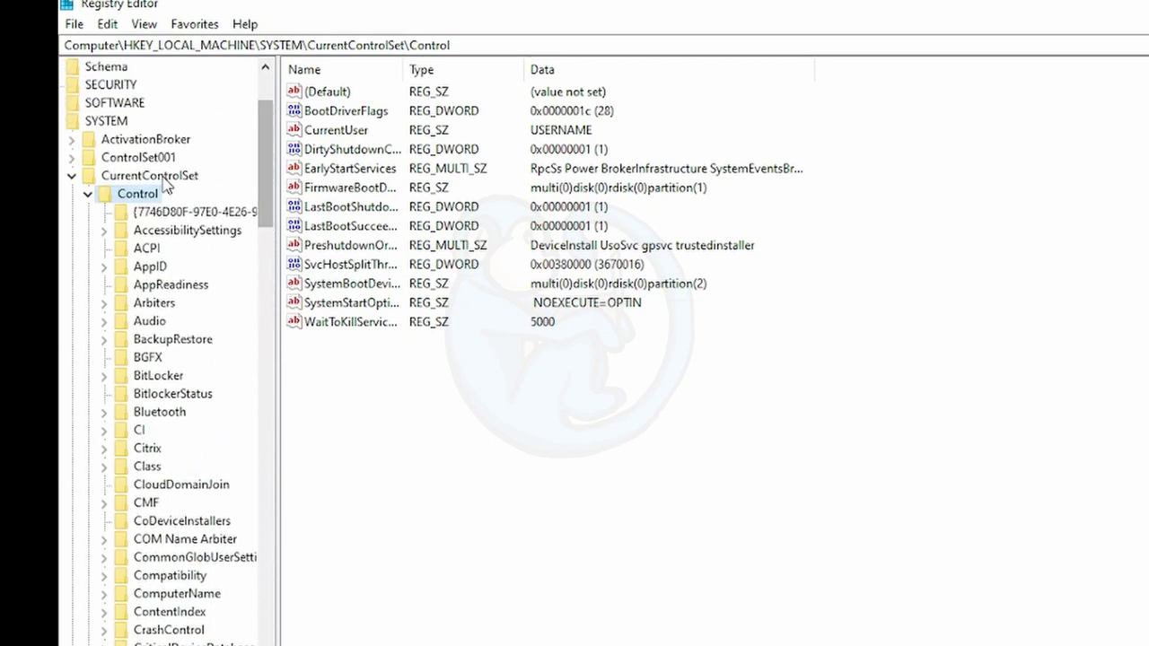
Create a new key named StorageDevicePolicies under Control.
right_click(148, 194)
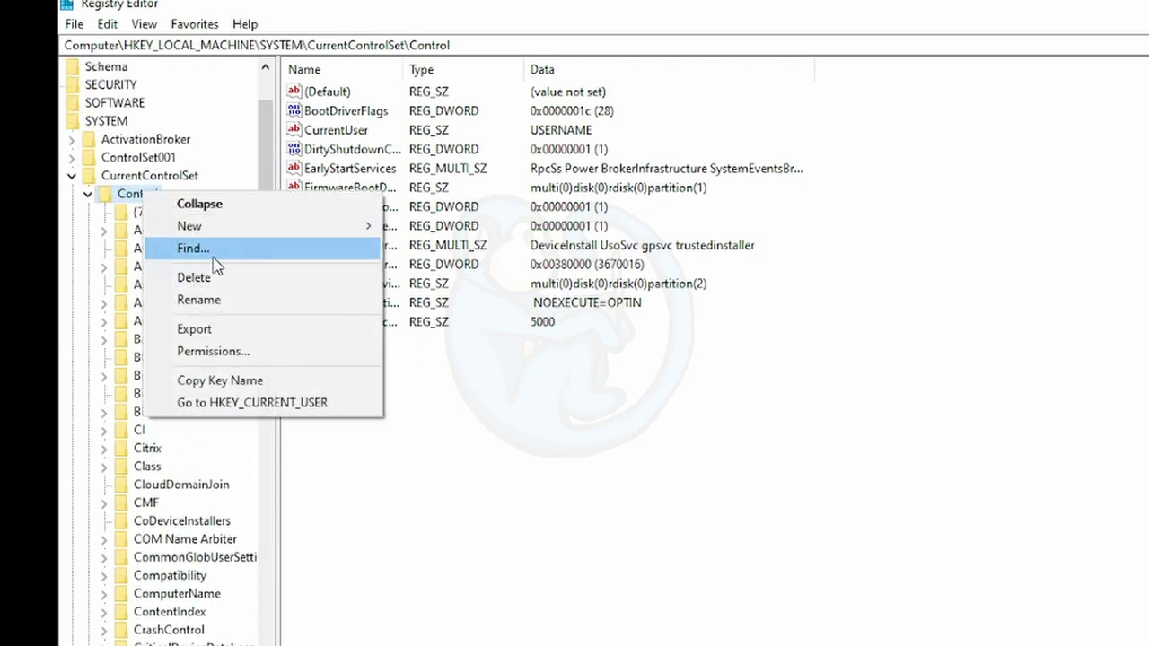
mouse_move(361, 226)
left_click(426, 225)
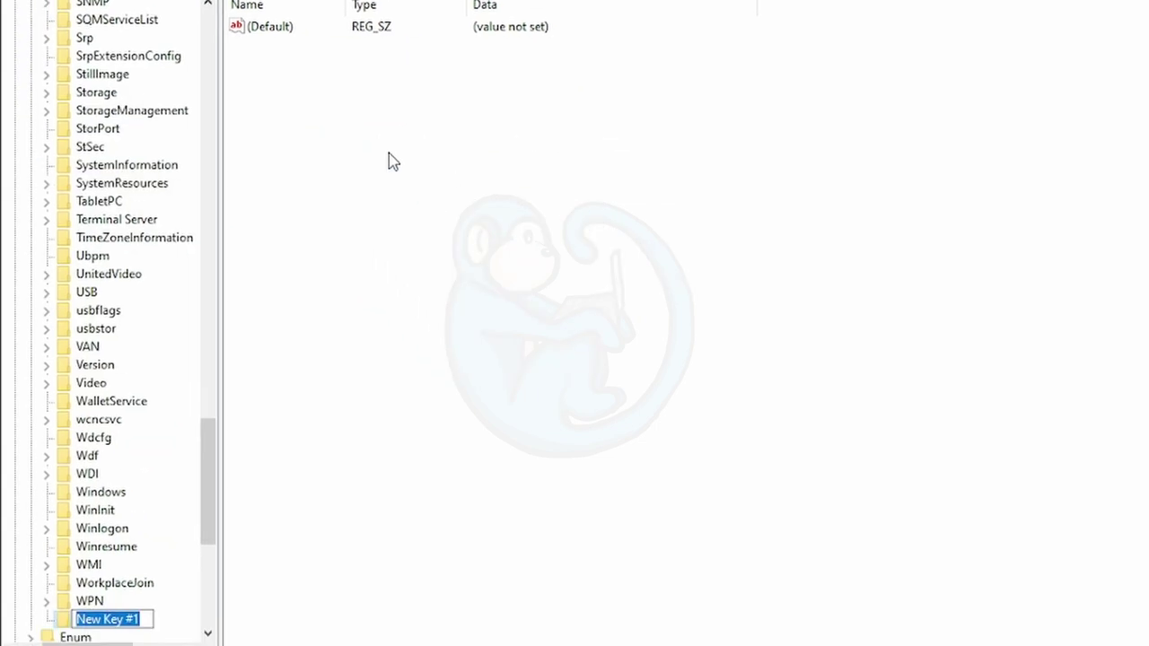
type("Storage")
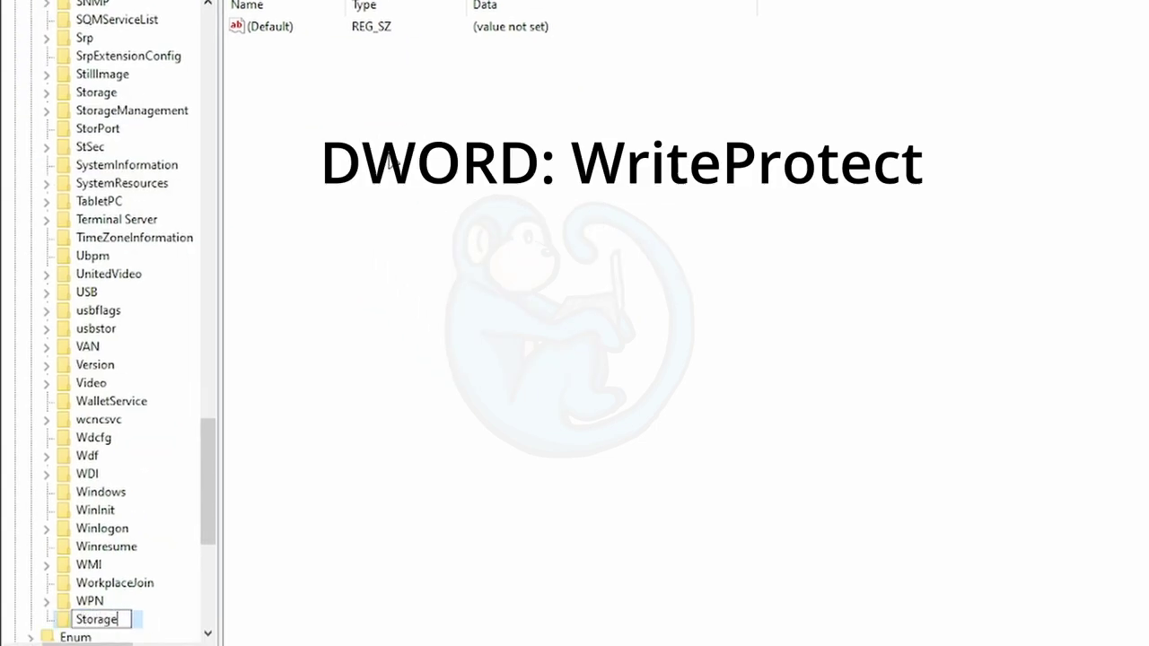
type("DevicePolicies")
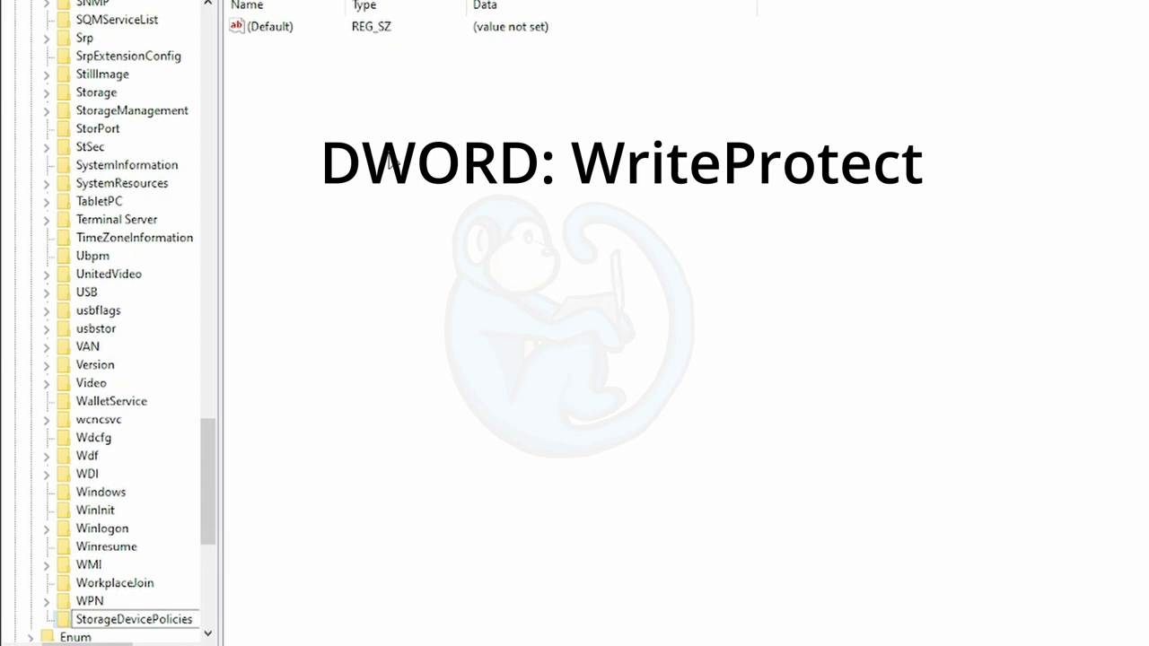
key("Return")
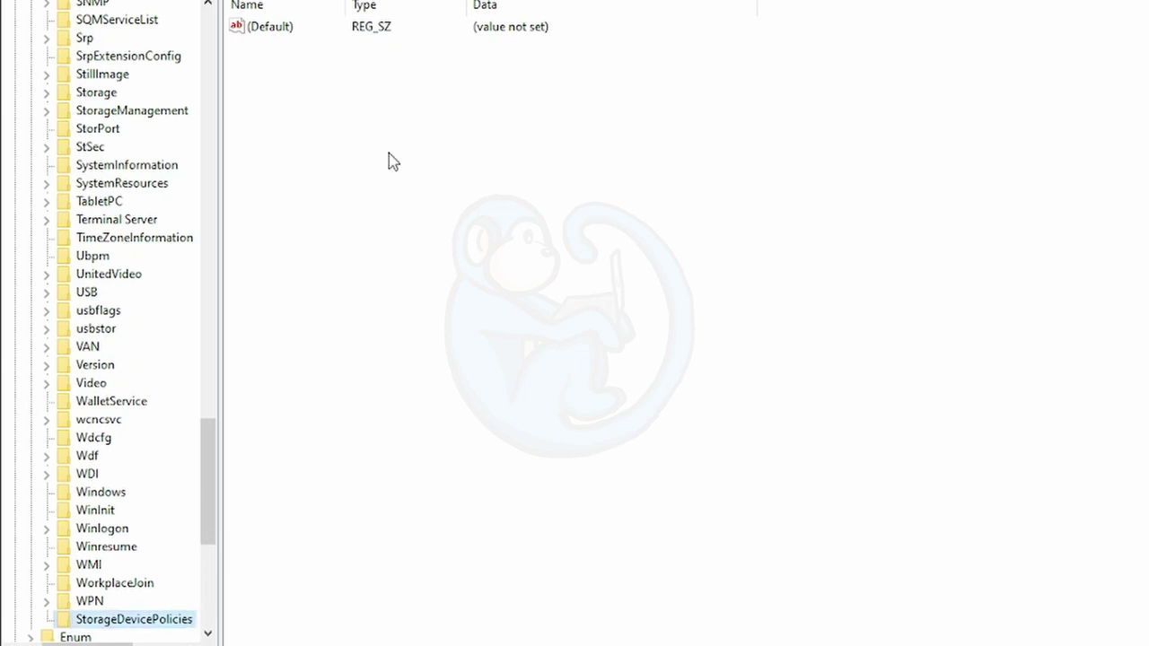
Add a DWORD (32-bit) value named WriteProtect with data 1.
right_click(390, 159)
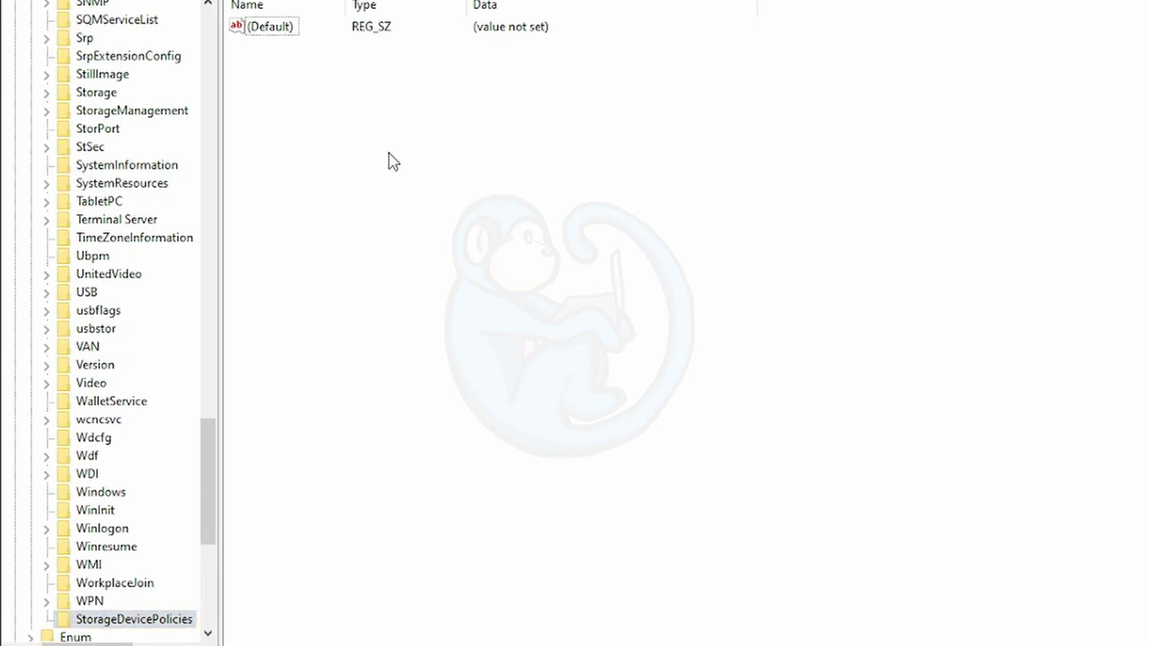
mouse_move(456, 170)
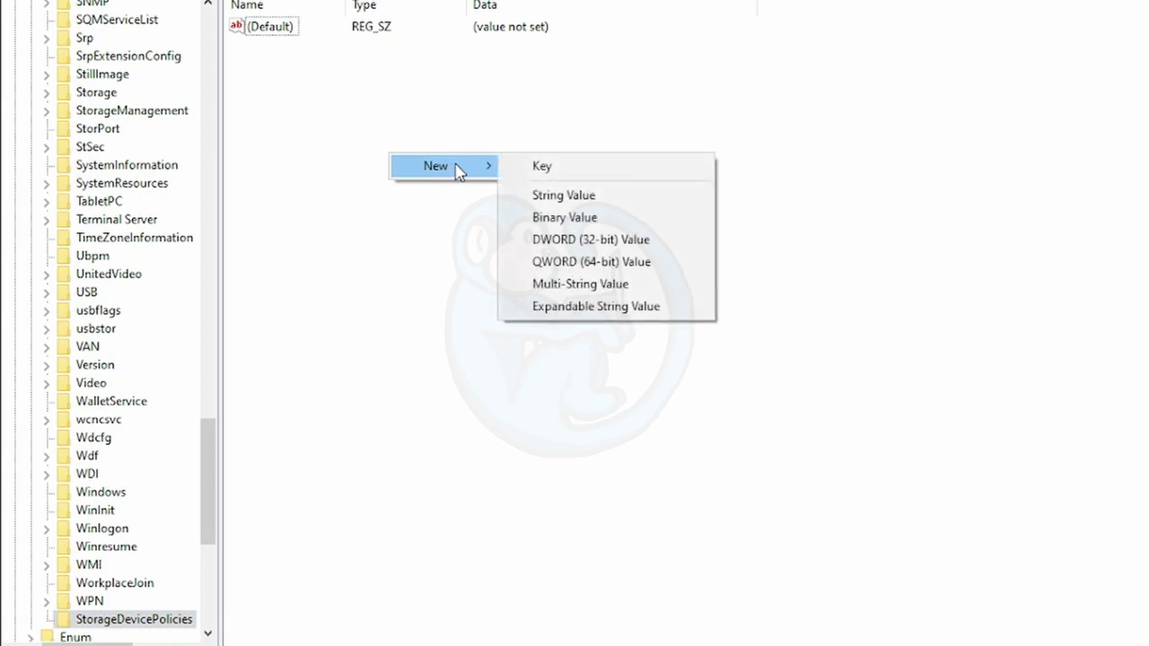
left_click(575, 242)
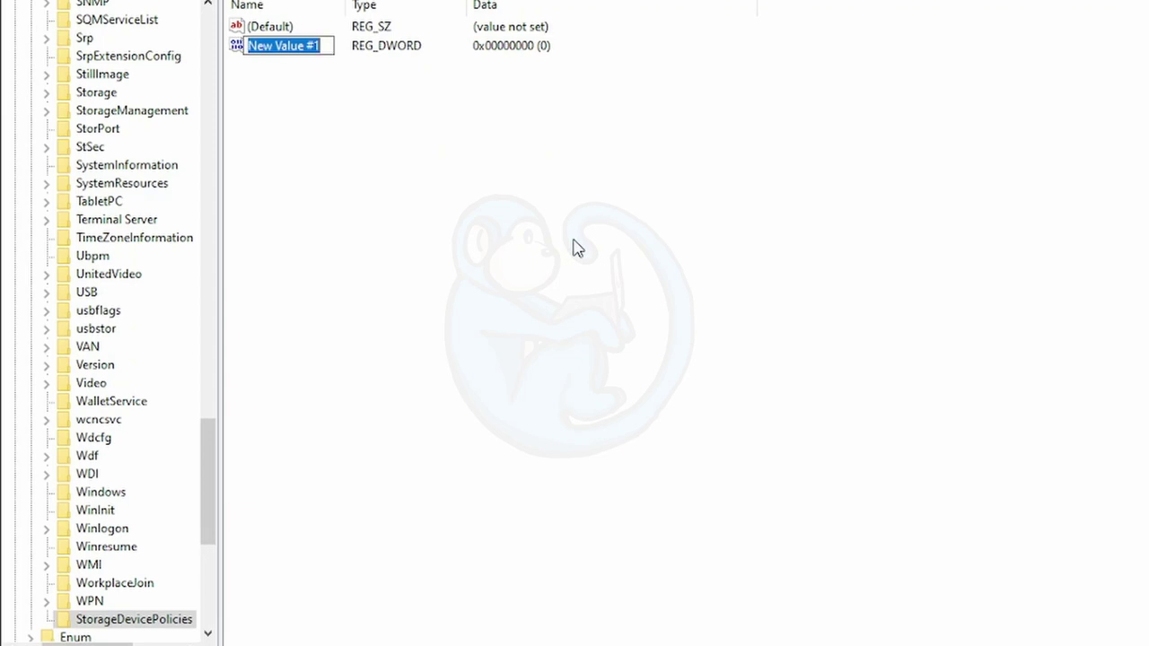
type("WriteProte")
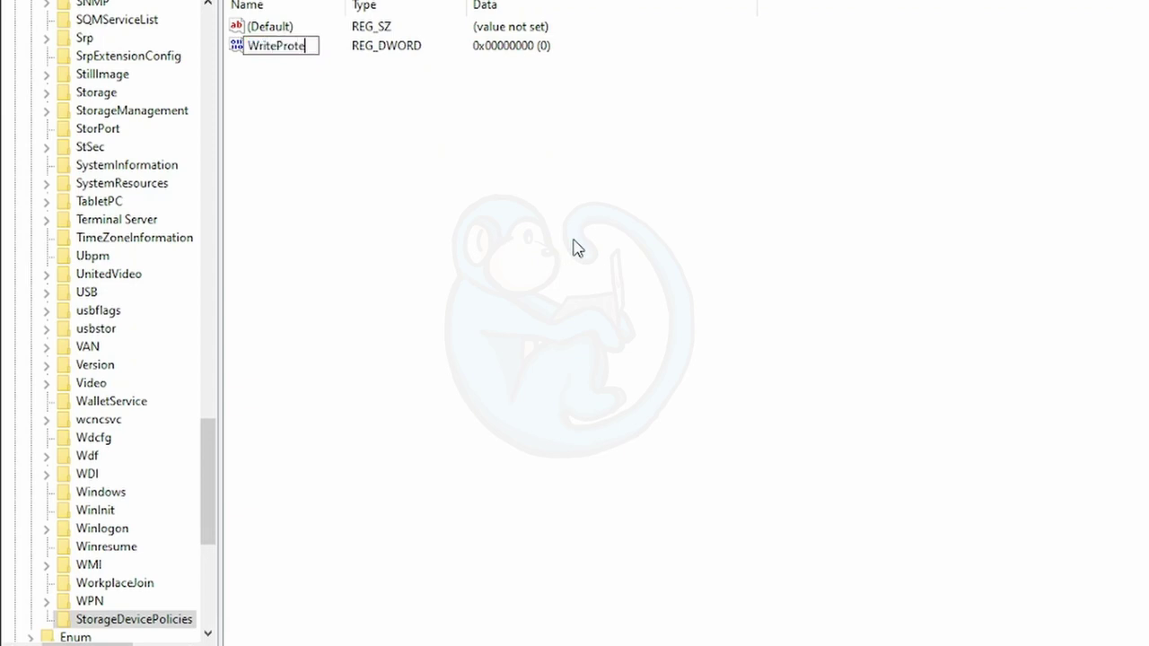
type("ct")
key("Return")
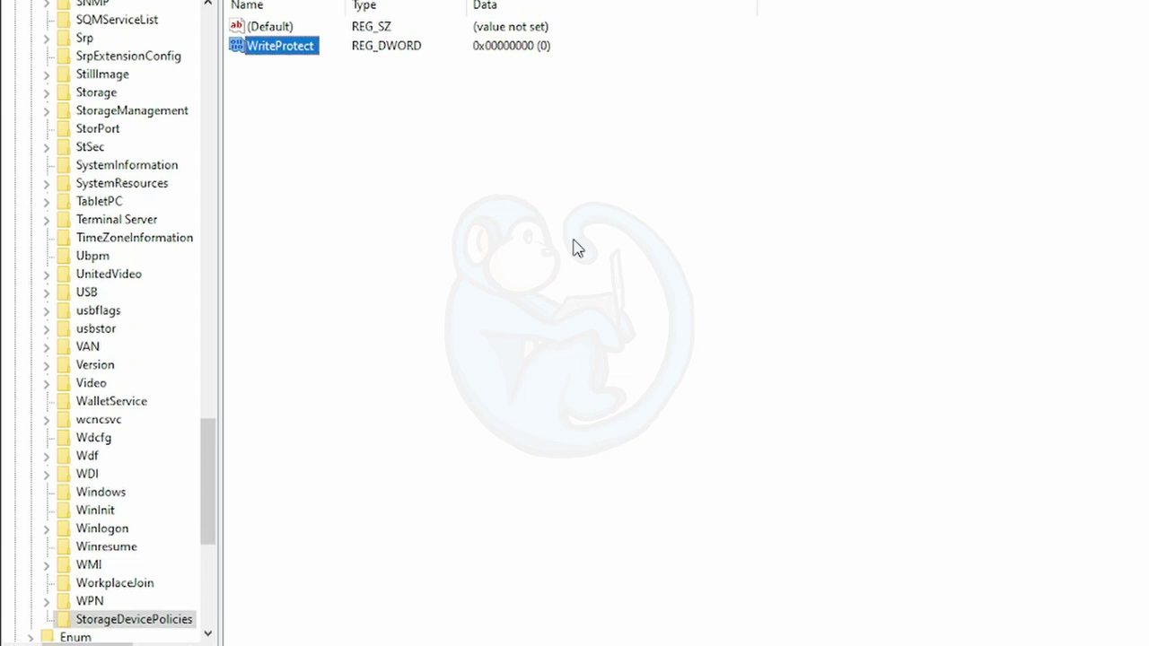
double_click(283, 45)
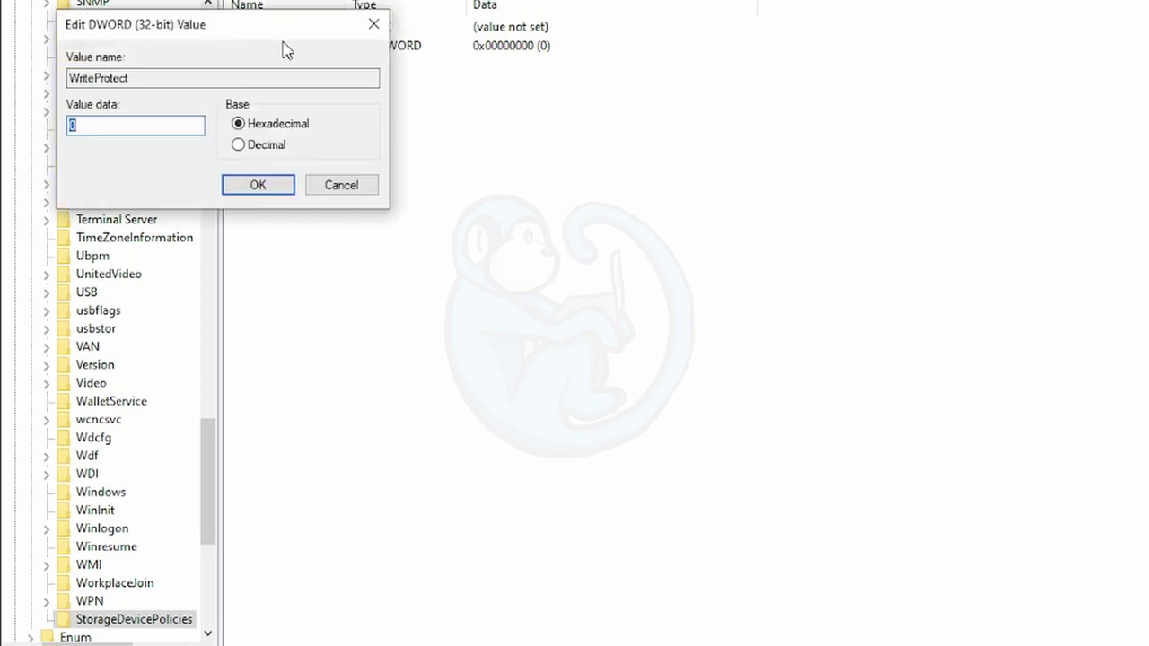
type("1")
left_click(252, 193)
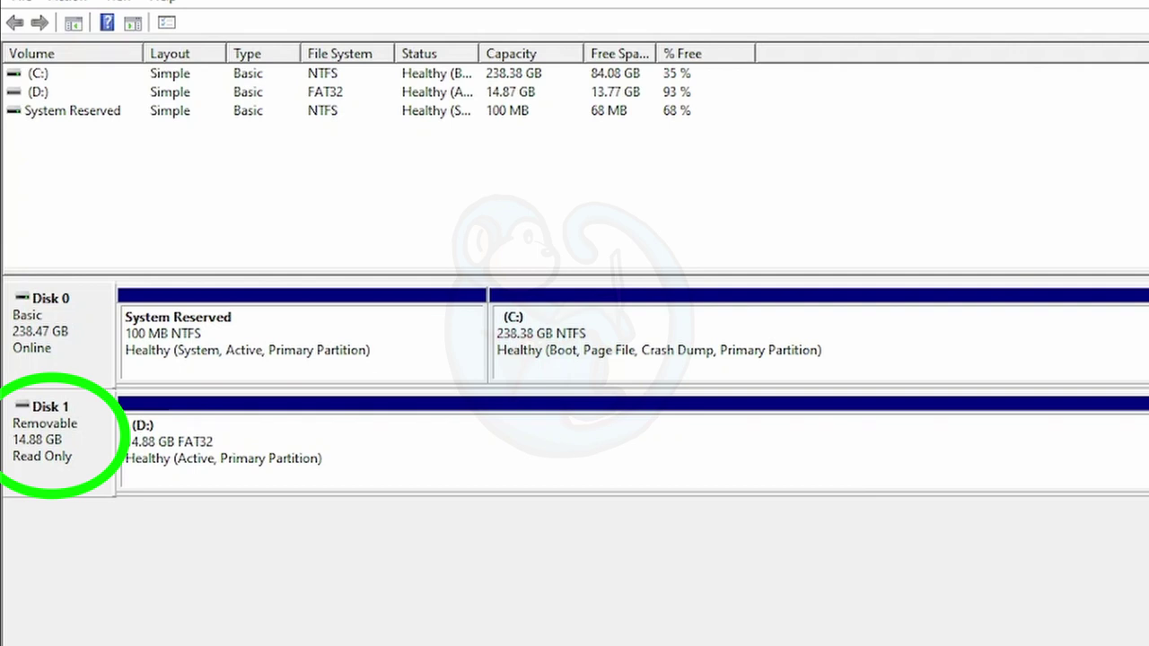
Open readWriteAbility on USB Drive (D:) and inspect the folder, newDocument.rtf and drive context menus.
left_click(565, 642)
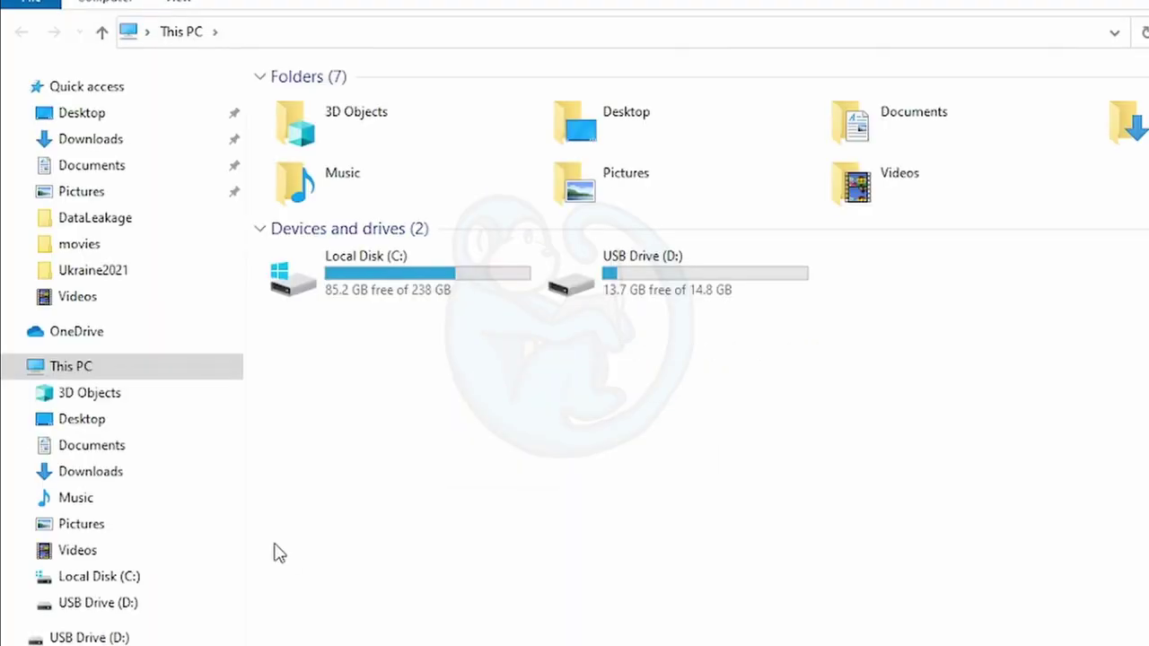
double_click(674, 257)
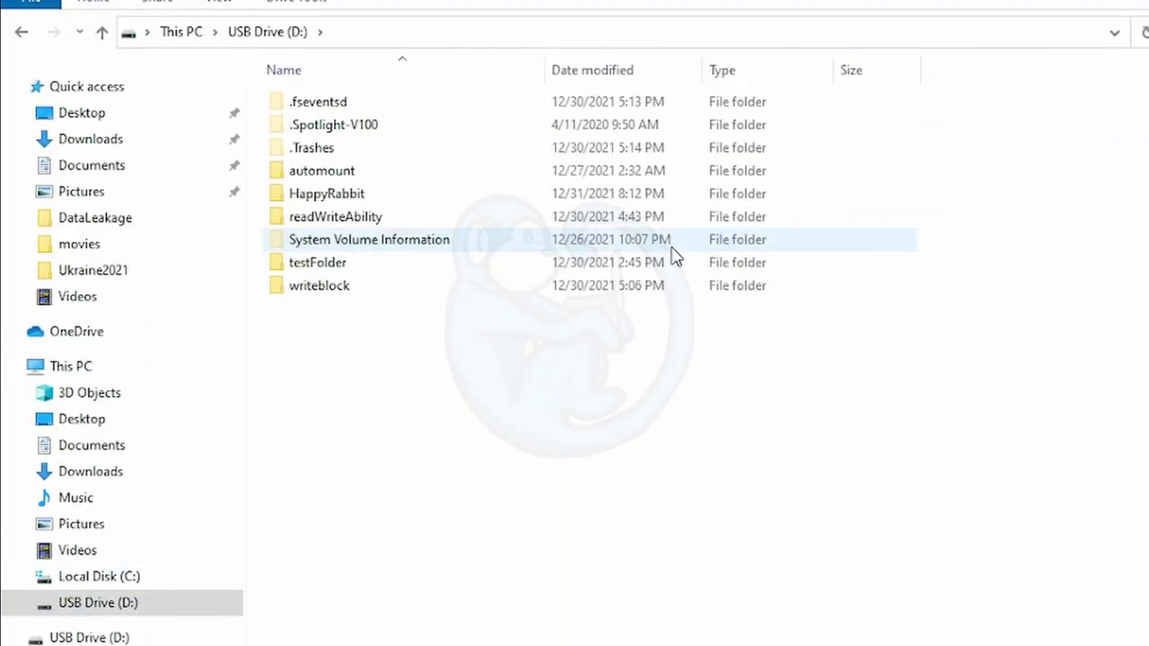
double_click(343, 226)
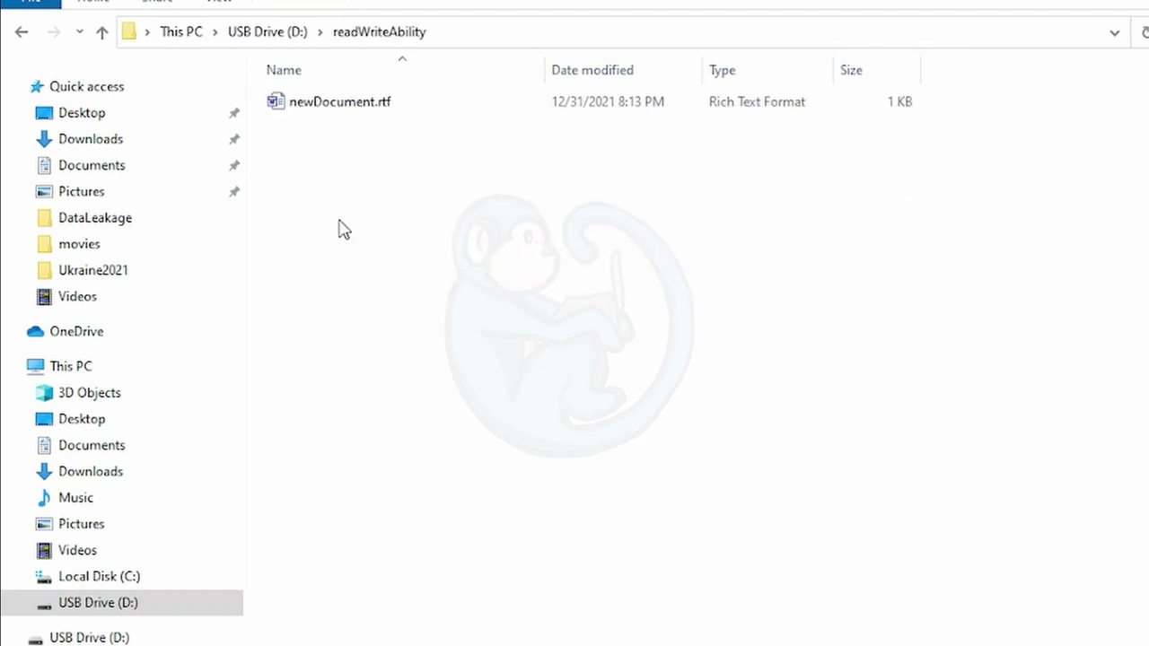
right_click(341, 229)
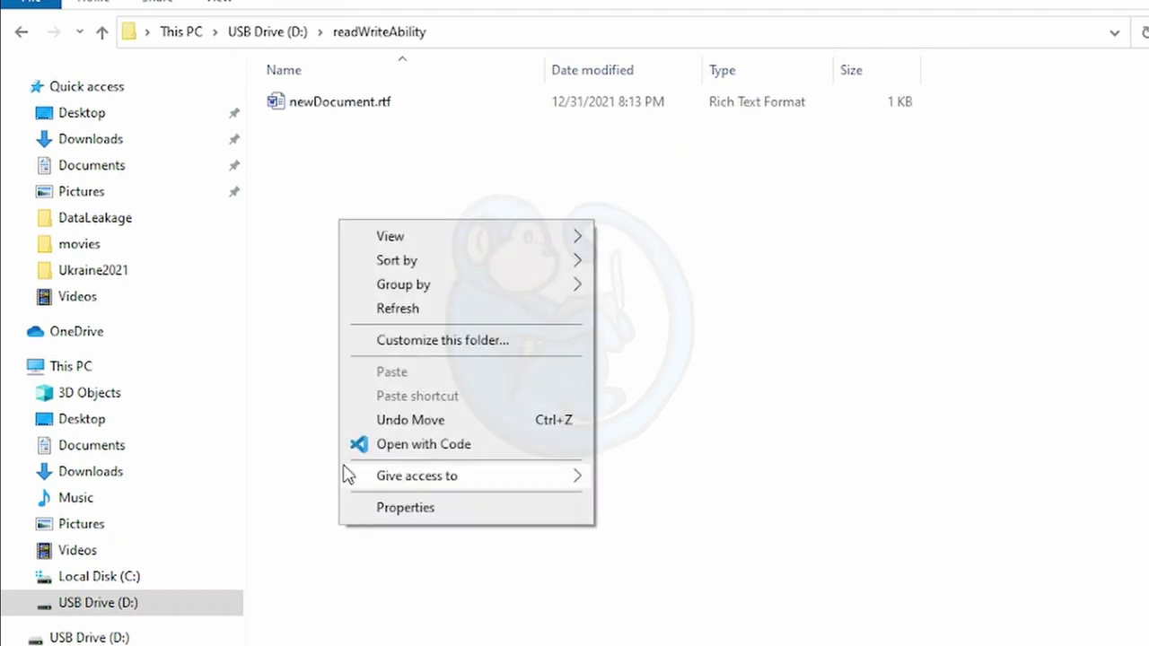
left_click(316, 172)
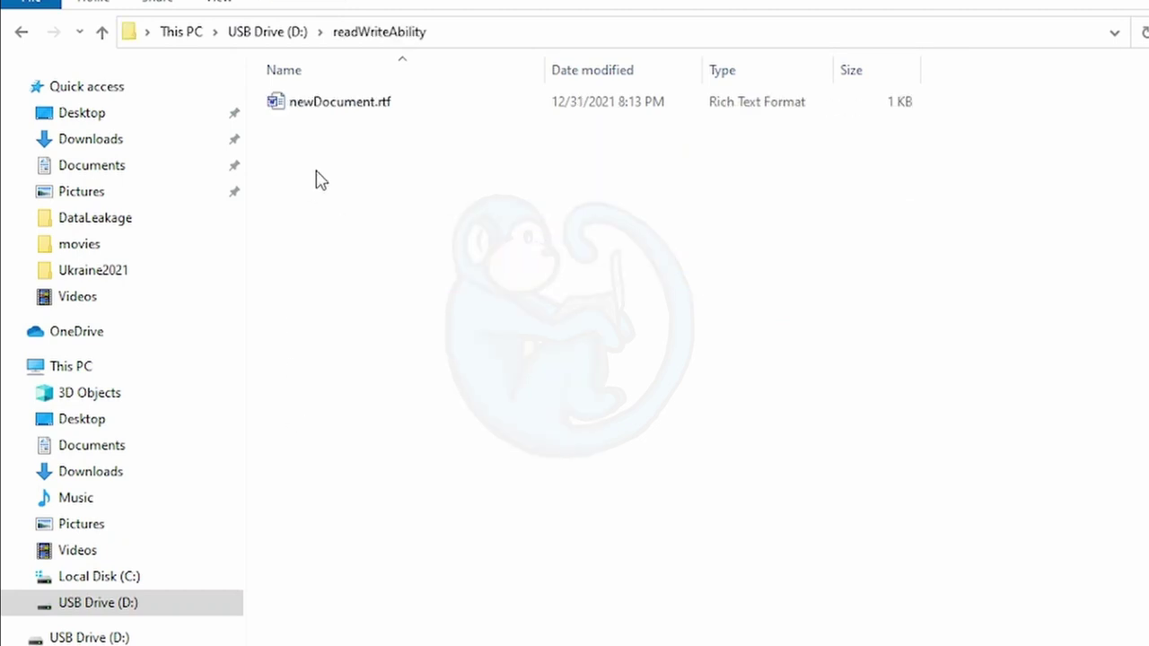
right_click(328, 107)
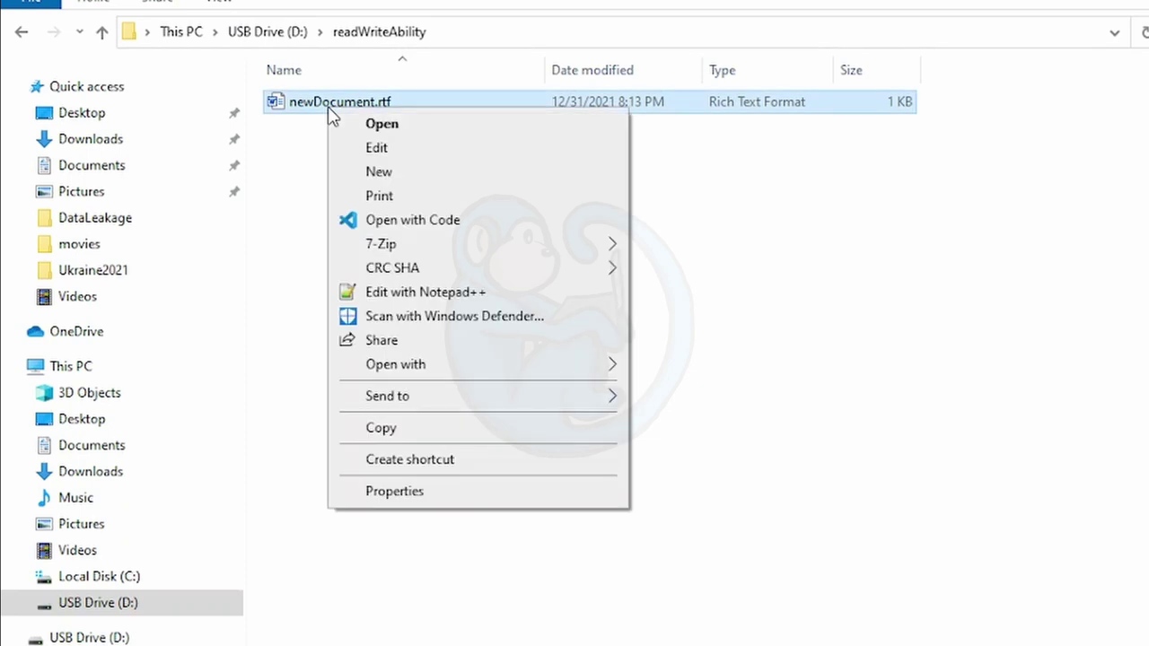
left_click(304, 237)
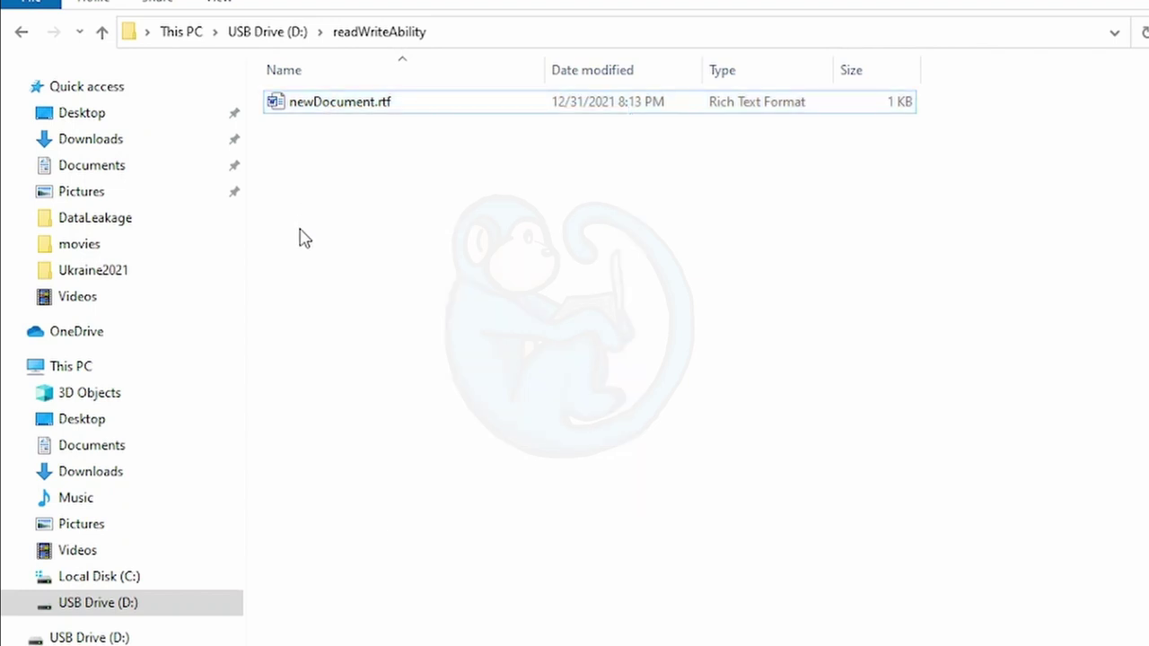
right_click(82, 604)
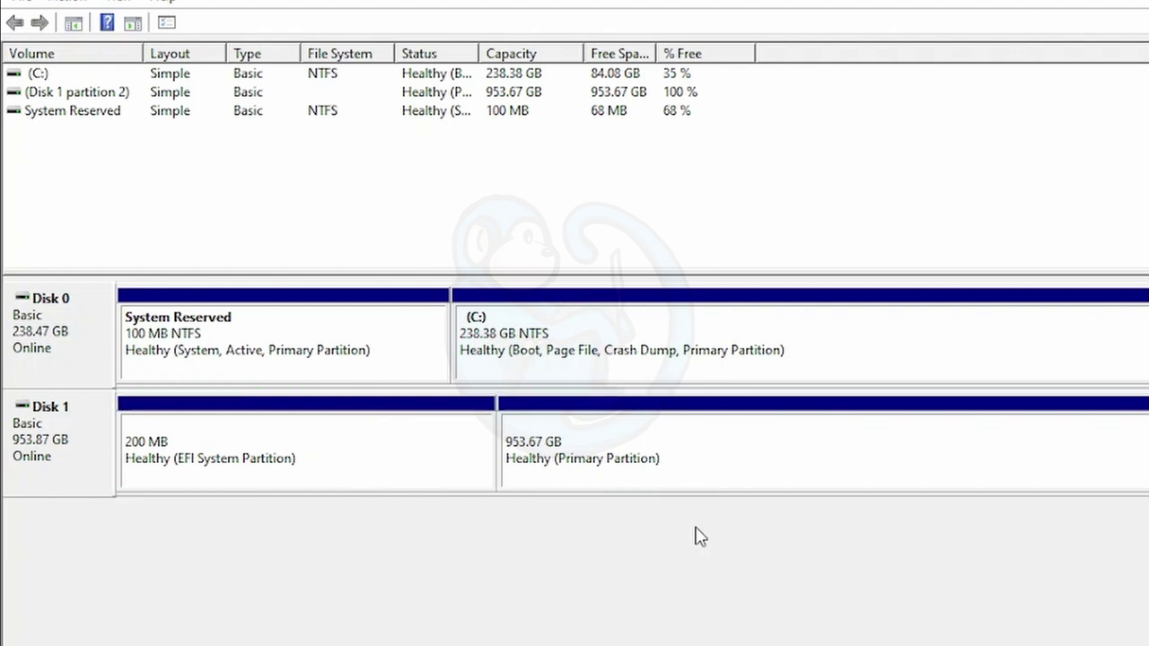
Assign drive letter D to Disk 1's 953.67 GB partition via Change Drive Letter and Paths.
right_click(711, 463)
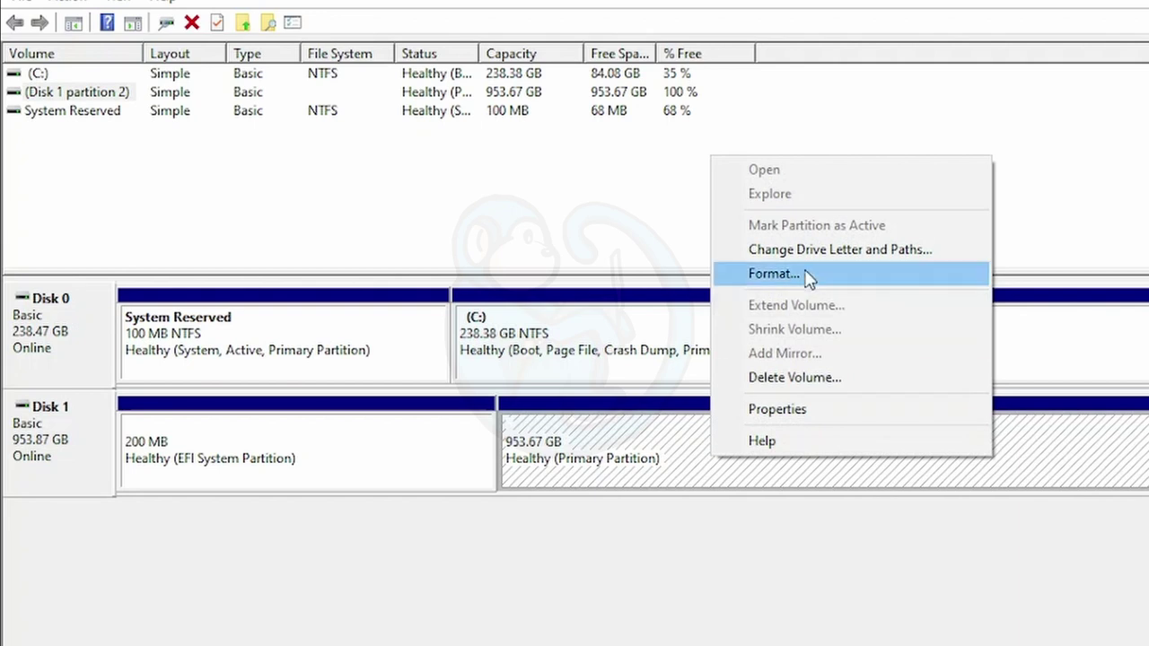
left_click(826, 249)
left_click(614, 424)
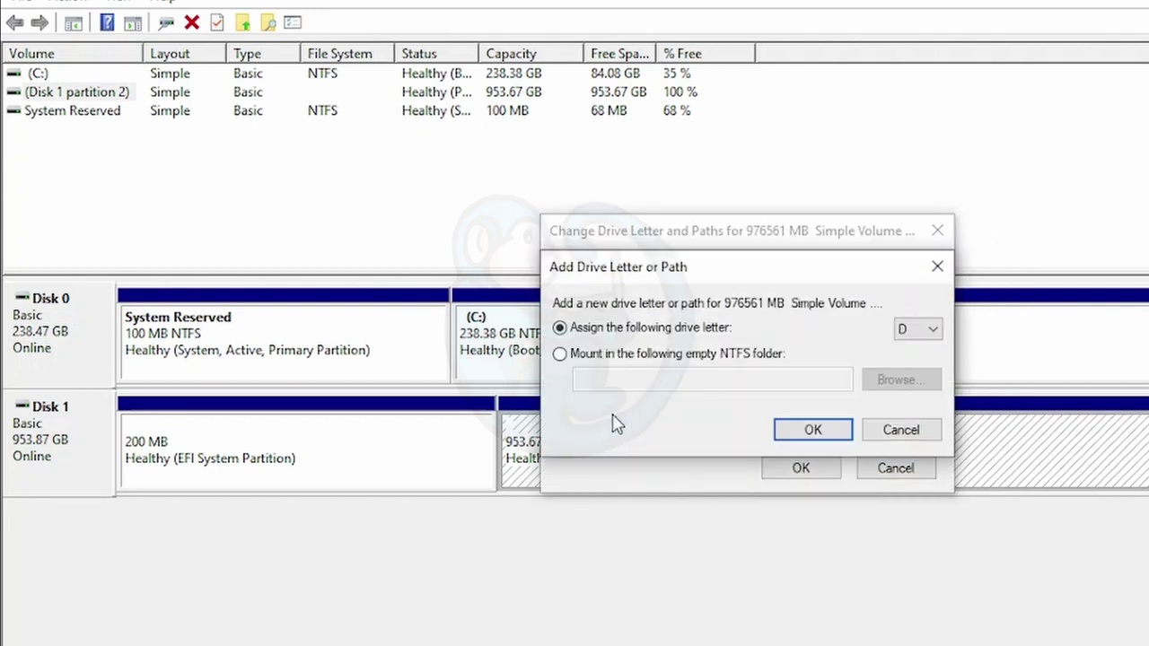
left_click(813, 429)
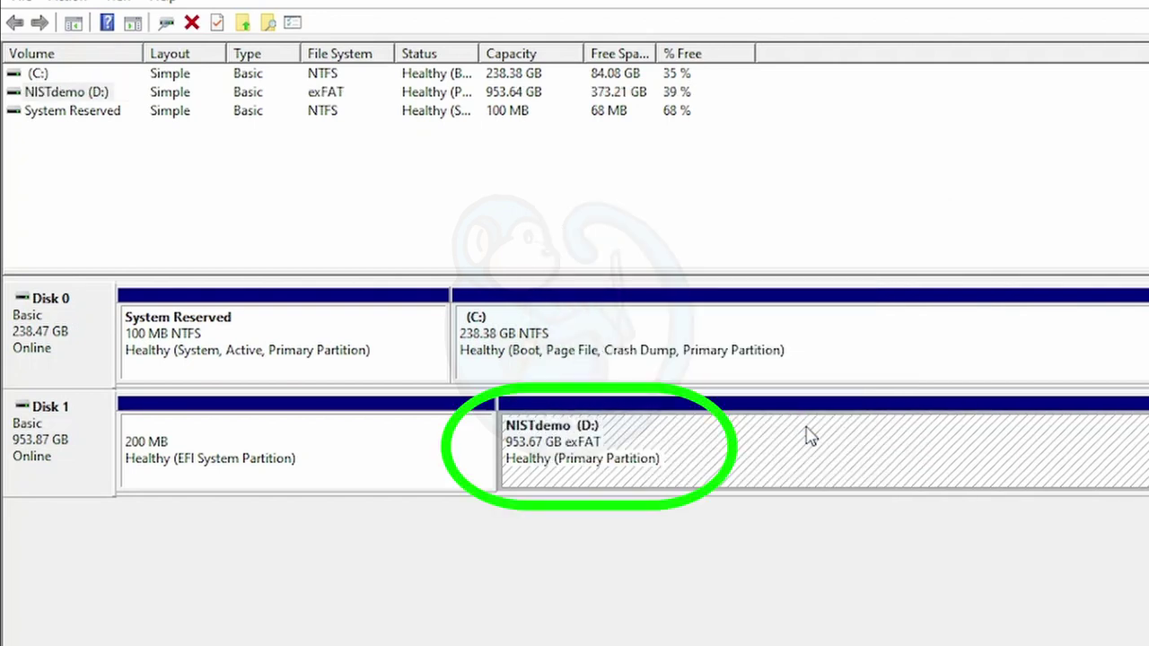
Open the NISTdemo (D:) drive from This PC in File Explorer.
right_click(565, 645)
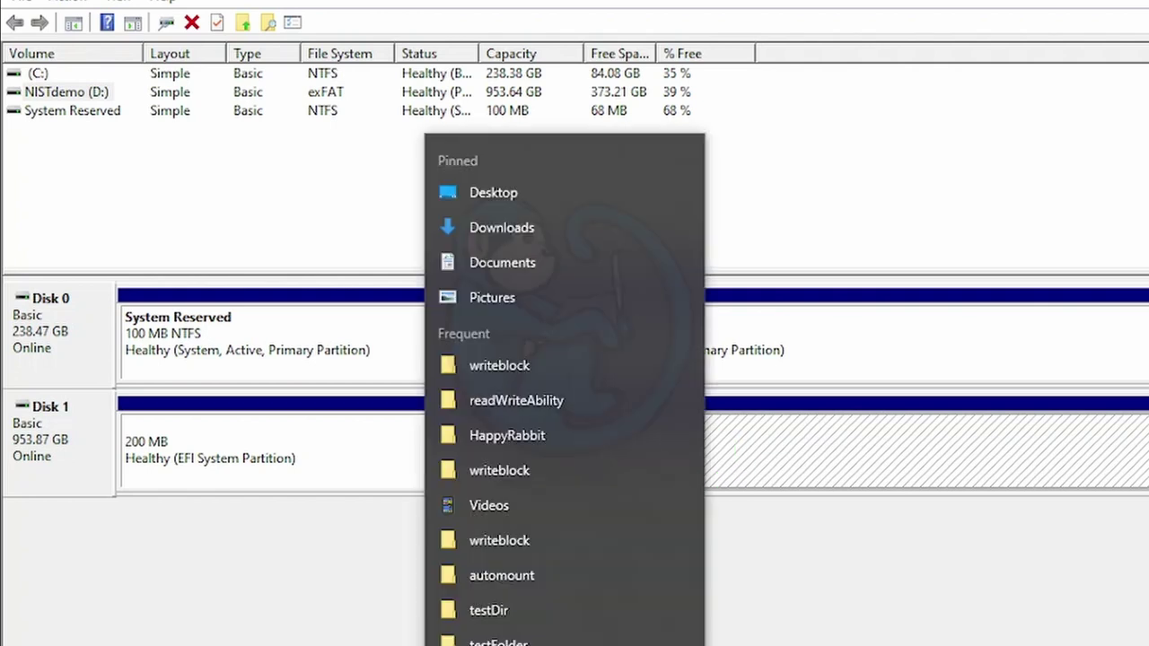
left_click(565, 645)
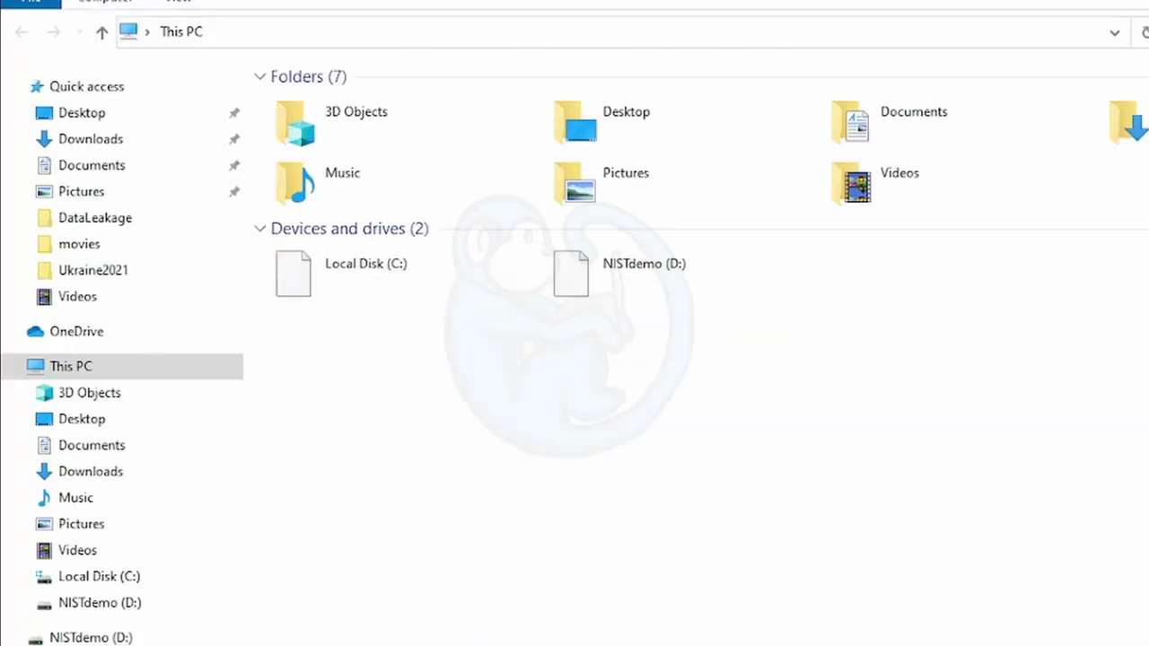
double_click(668, 285)
Create a folder named notWriteBlocked on the drive and delete the ._dd_images file.
right_click(385, 307)
mouse_move(608, 596)
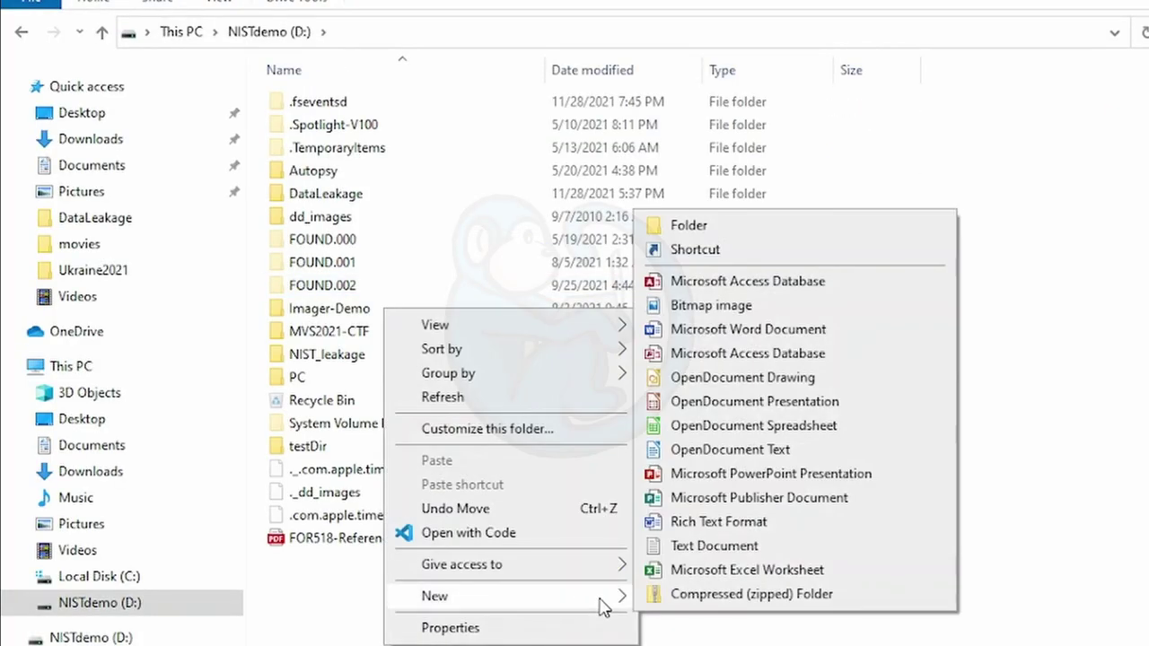
left_click(715, 225)
type("not")
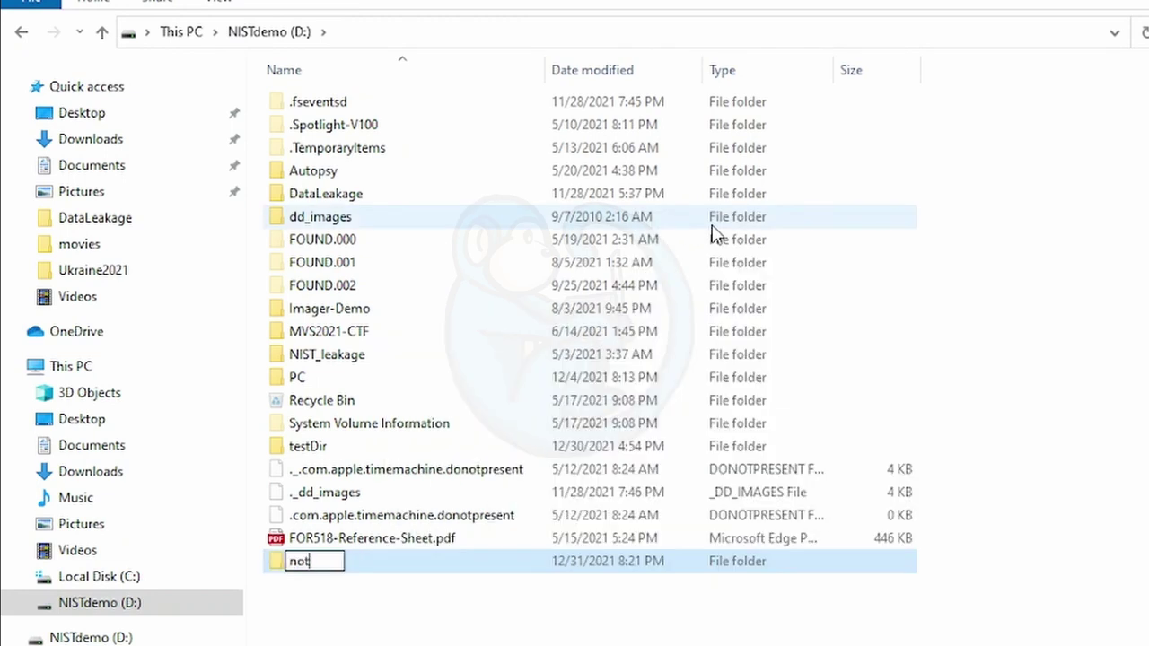
type("WriteBlocked")
key("Return")
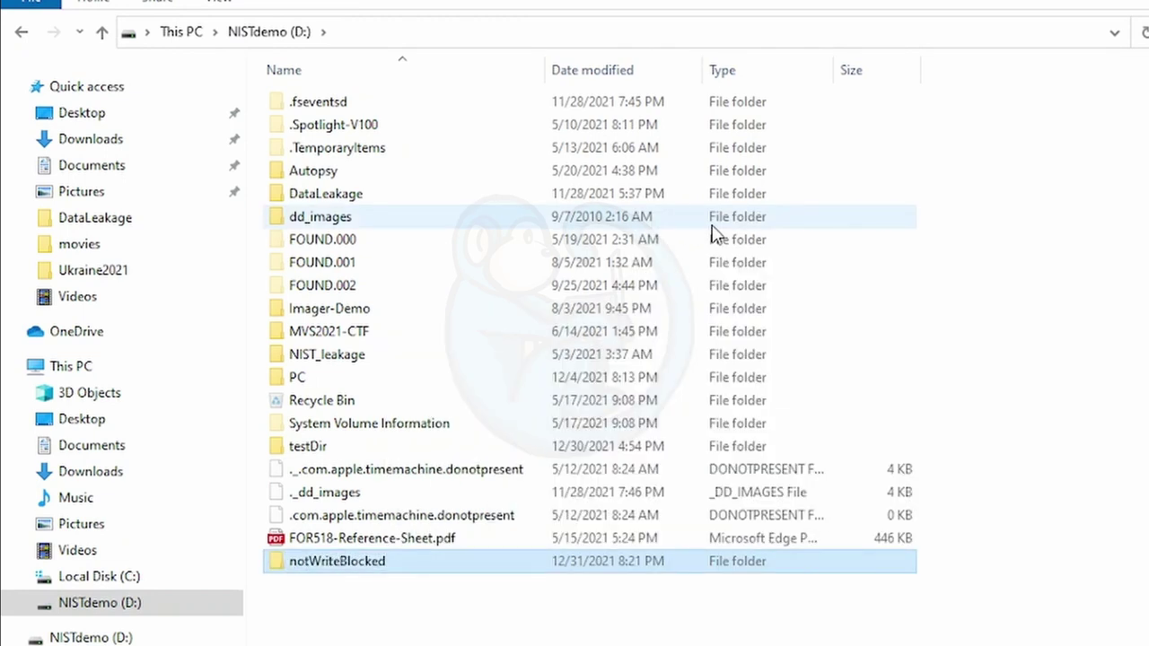
right_click(316, 518)
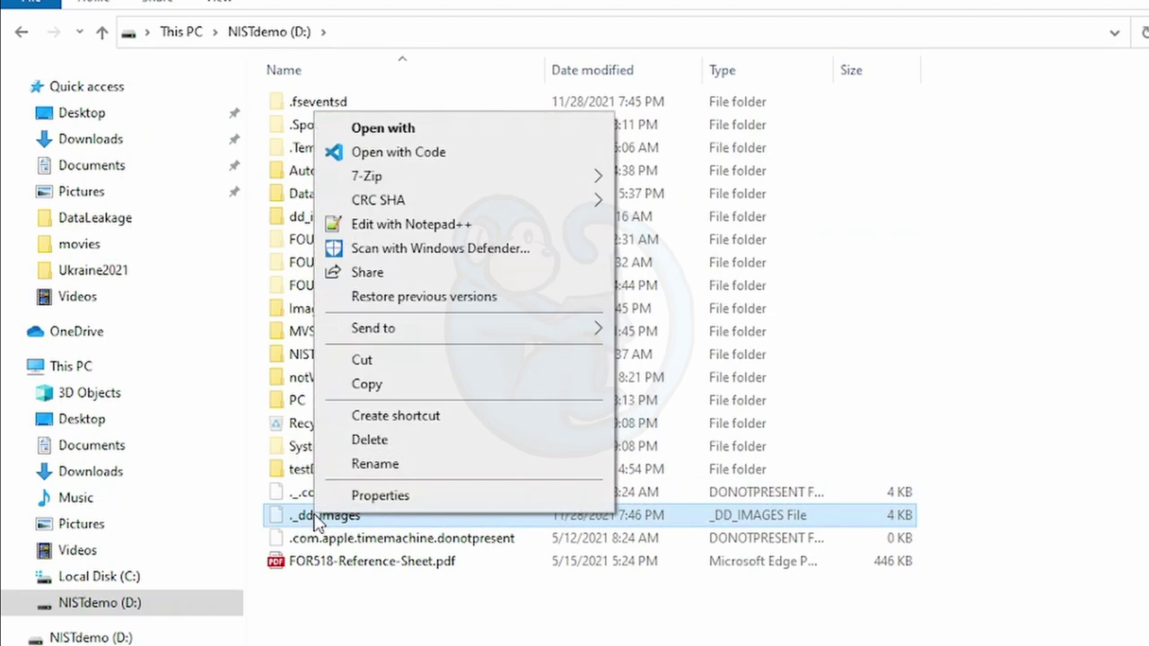
left_click(378, 442)
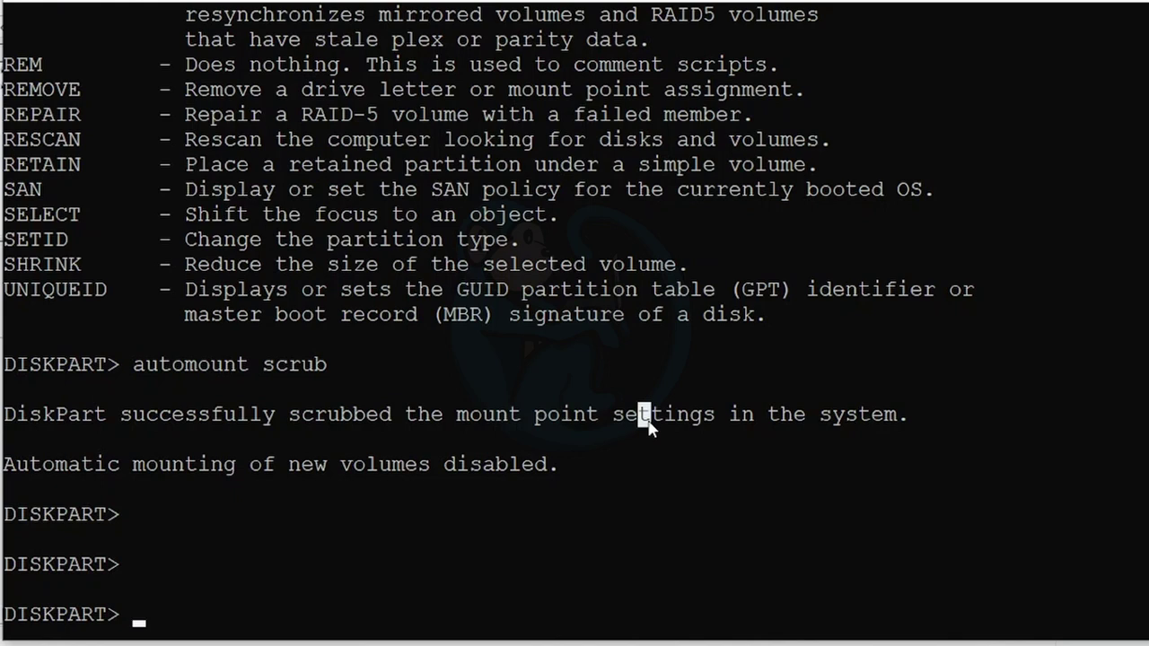
Run 'automount scrub' again at the DISKPART> prompt.
type("automount scrub")
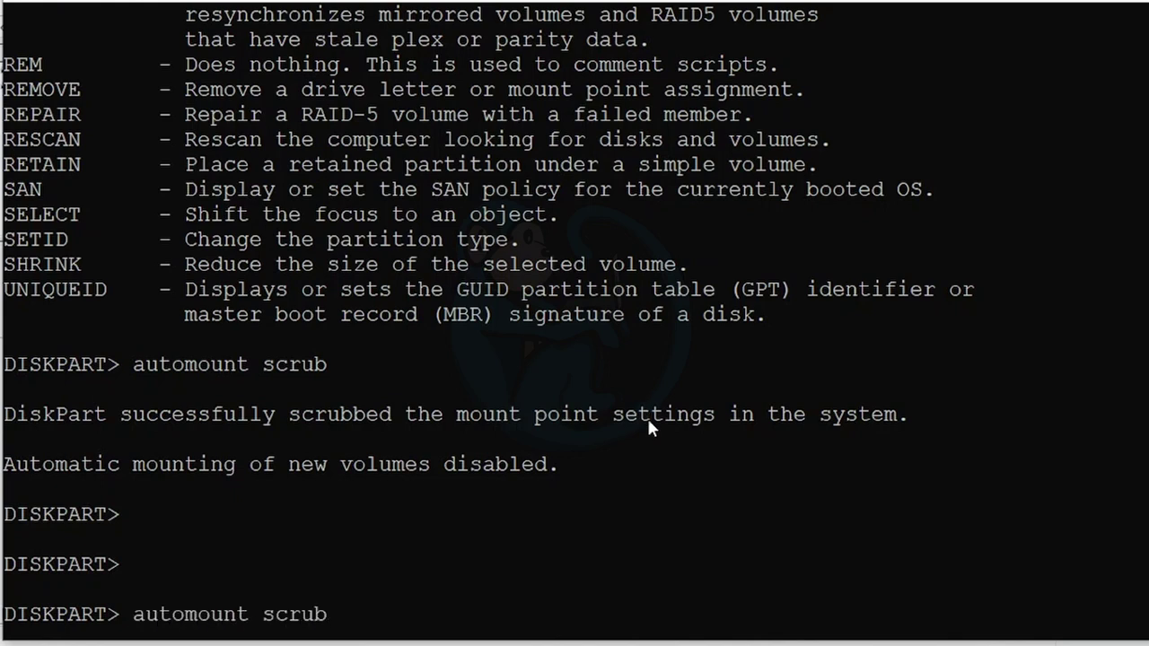
key("Return")
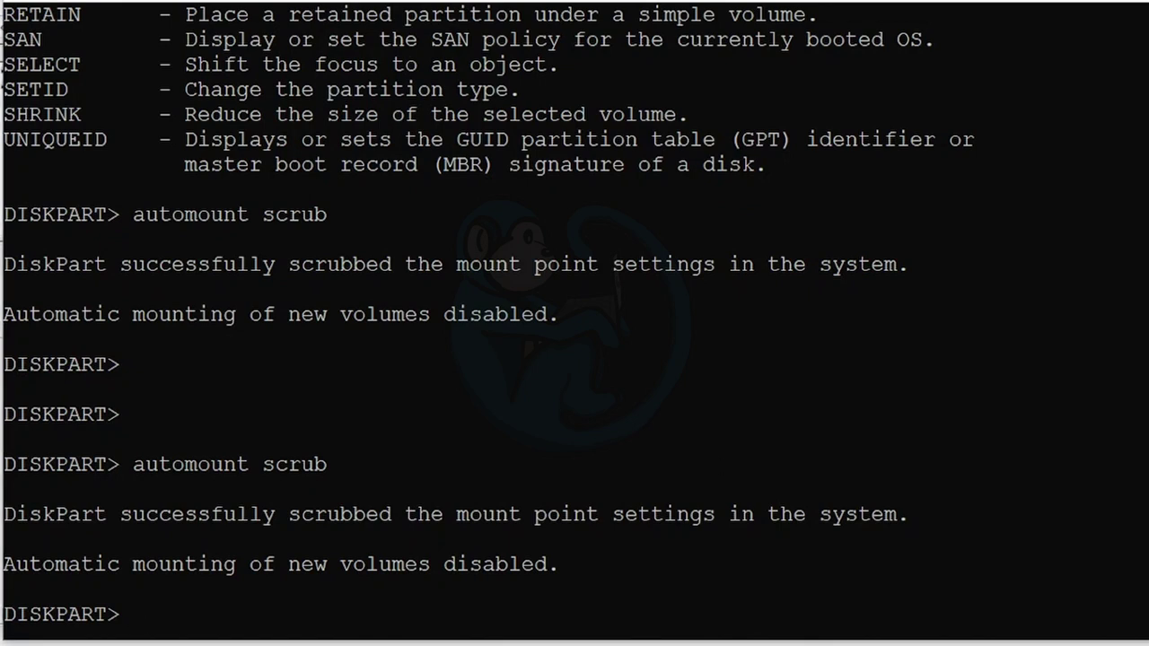
List disks and volumes twice until Disk 1 and Volumes 2 and 3 appear.
type("list disk")
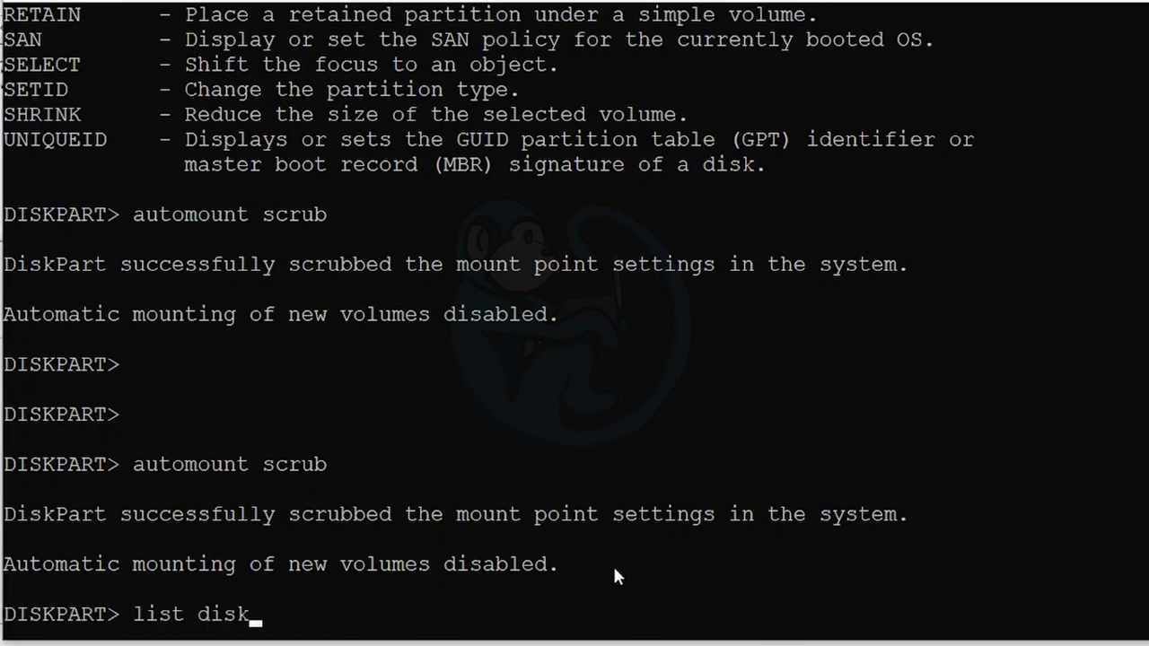
key("Return")
type("list volume")
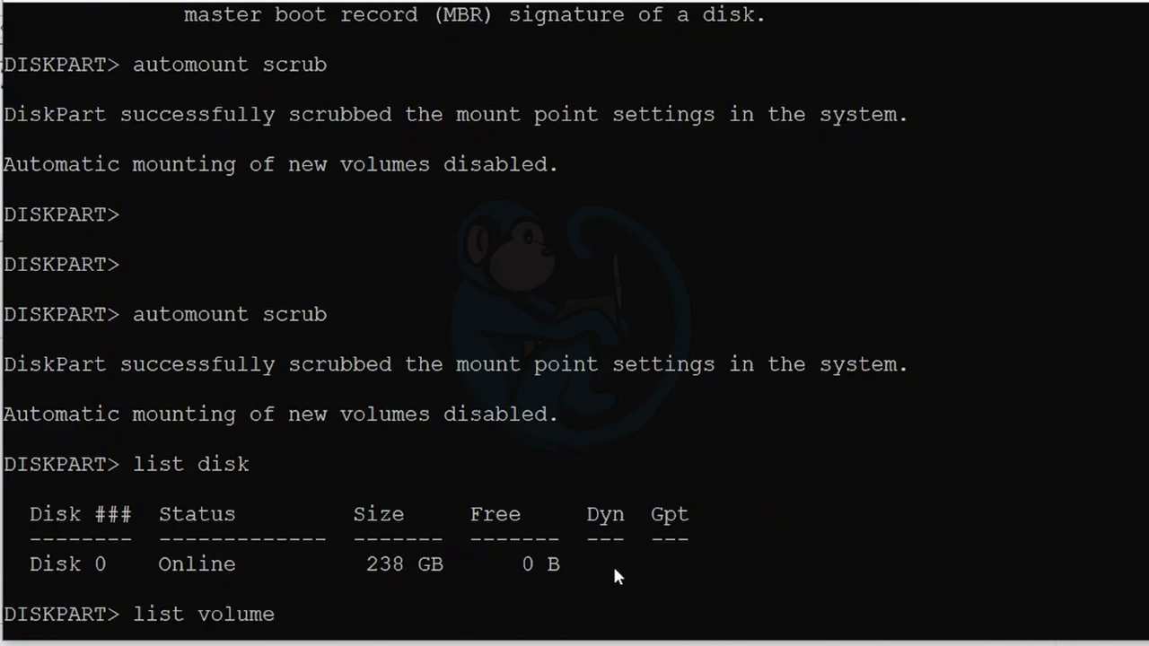
key("Return")
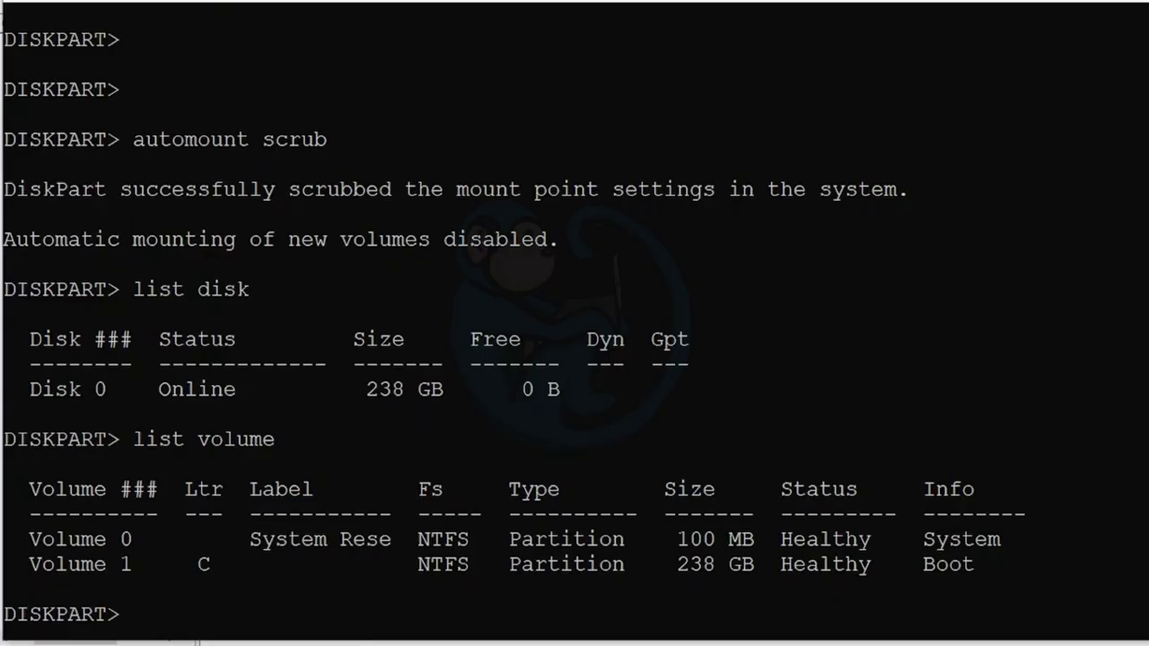
type("list disk")
key("Return")
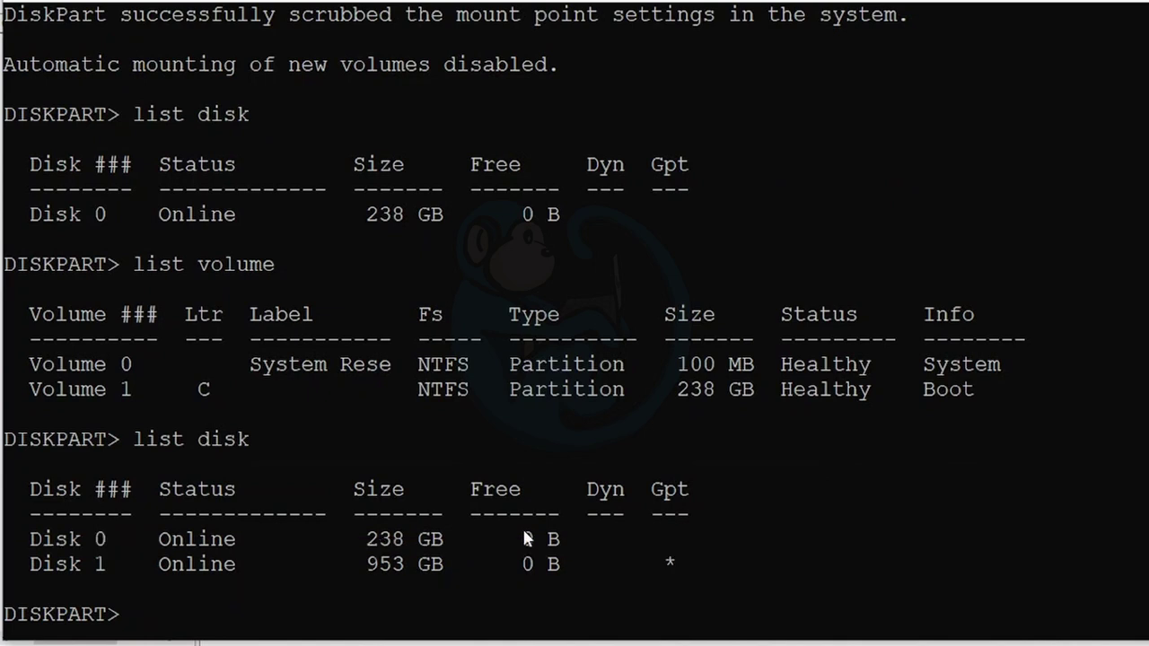
type("list volume")
key("Return")
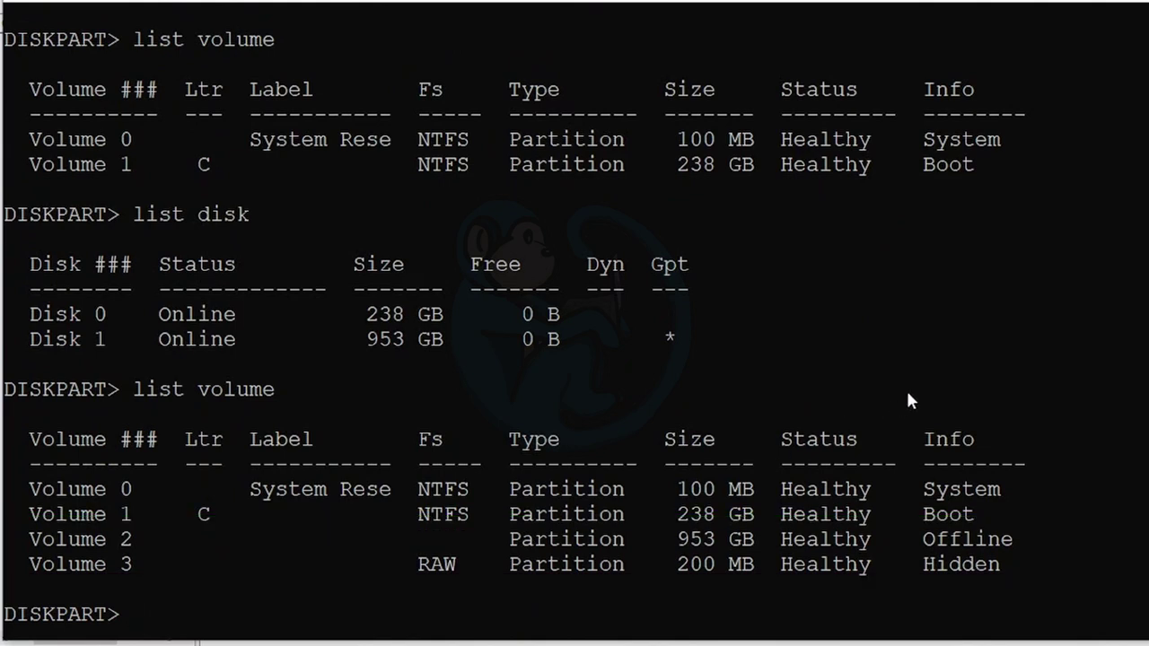
Select volume 2 and list volumes to confirm it is marked selected.
type("select volume ")
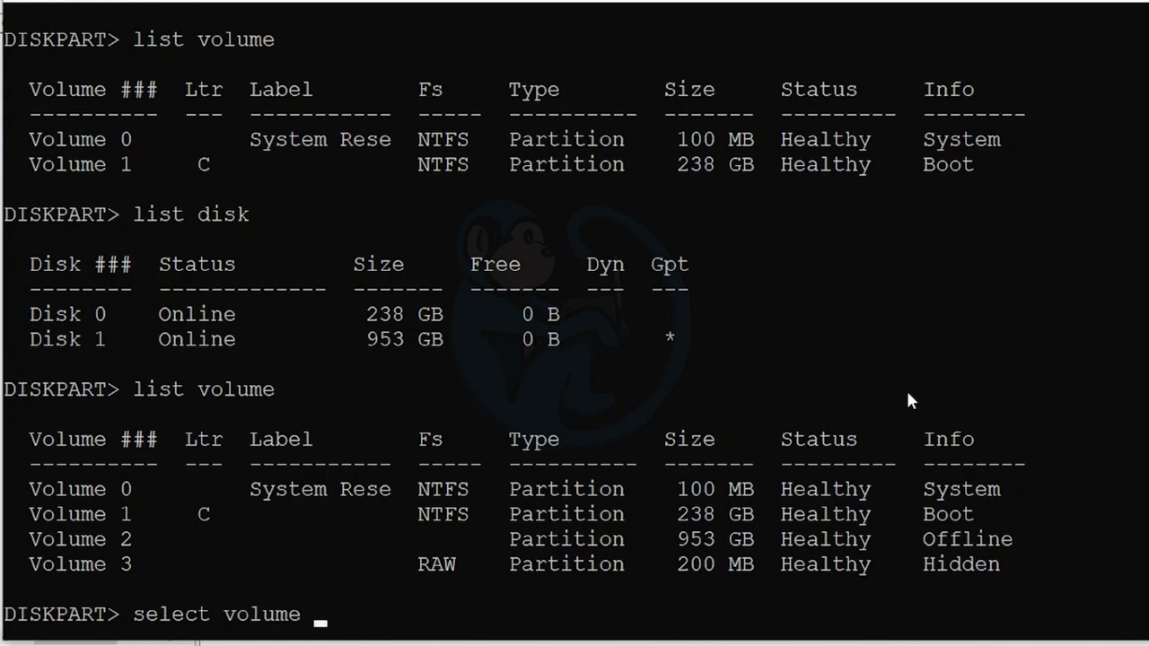
type("2")
key("Return")
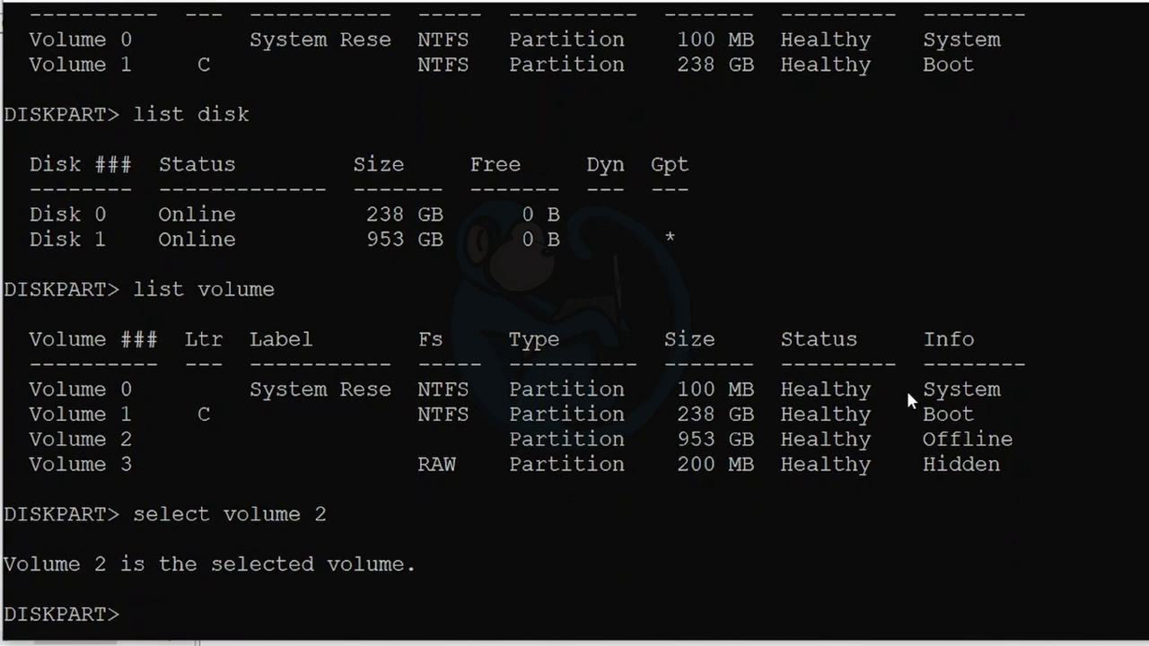
type("list volume")
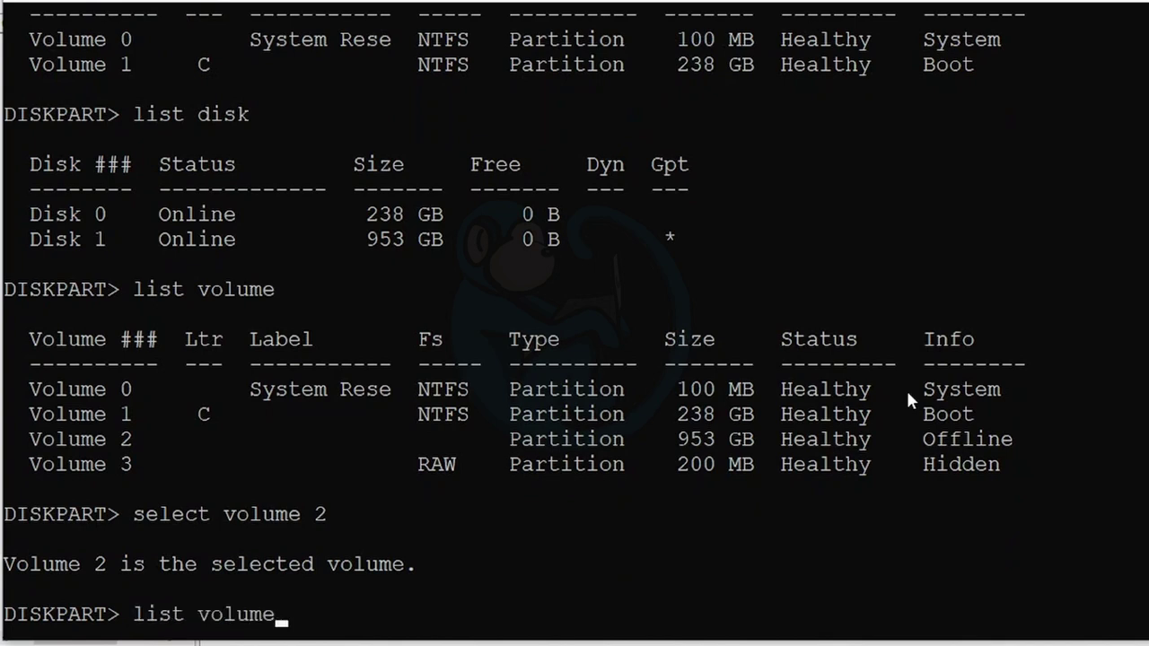
key("Return")
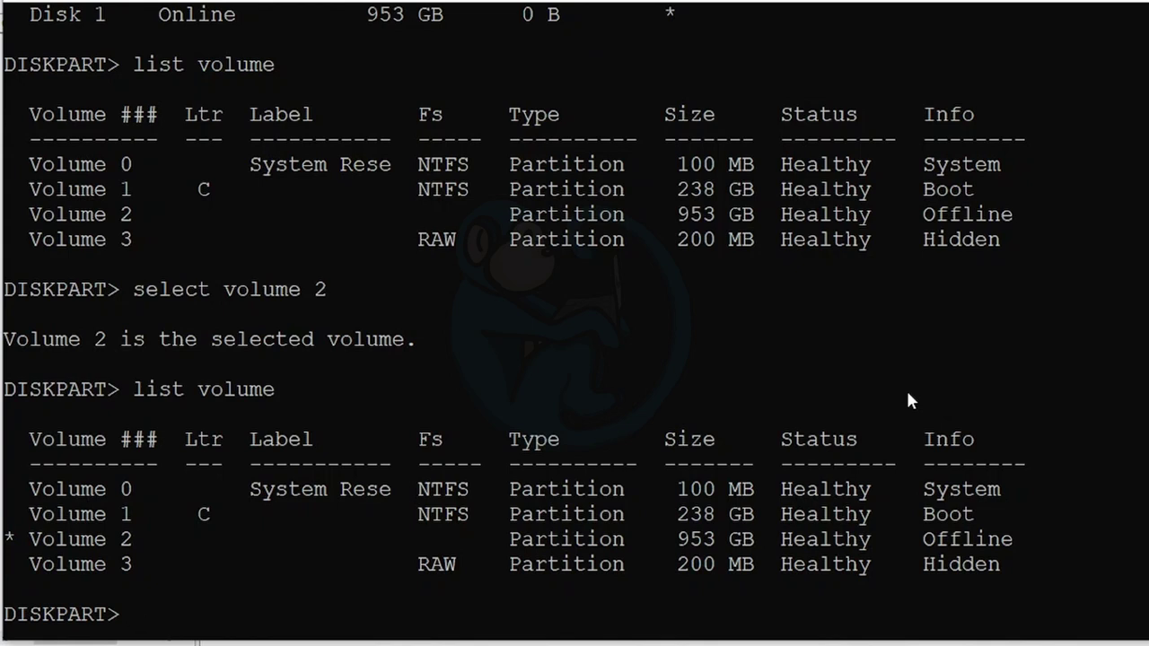
Check volume 2's attributes, then set it read-only.
type("attributes volume")
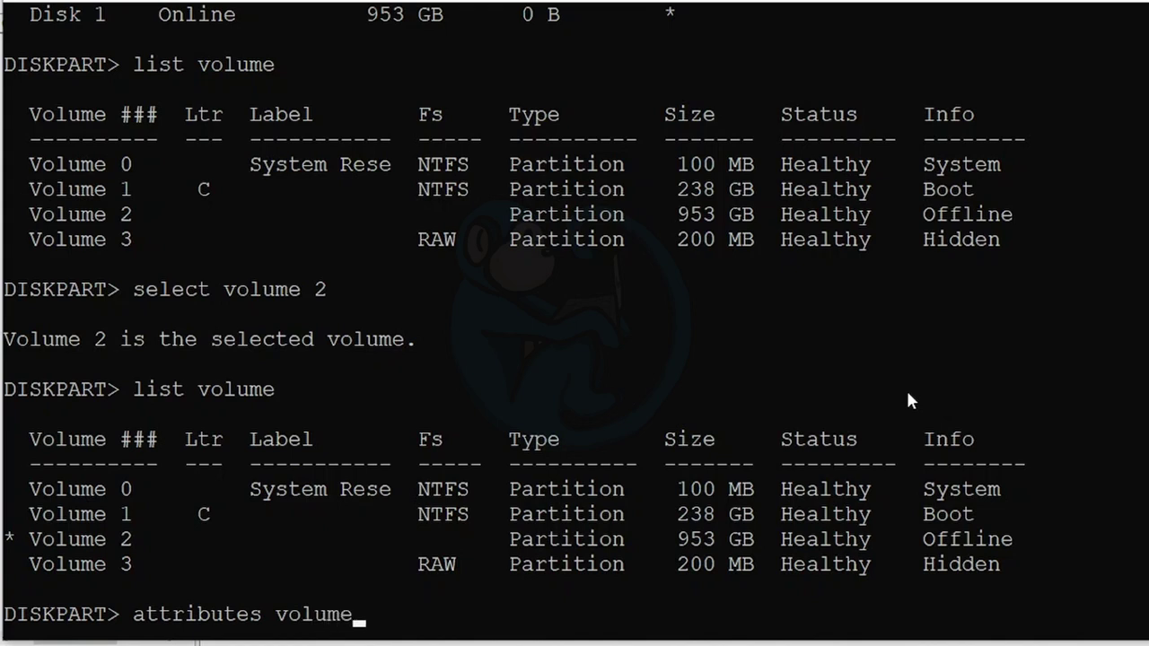
key("Return")
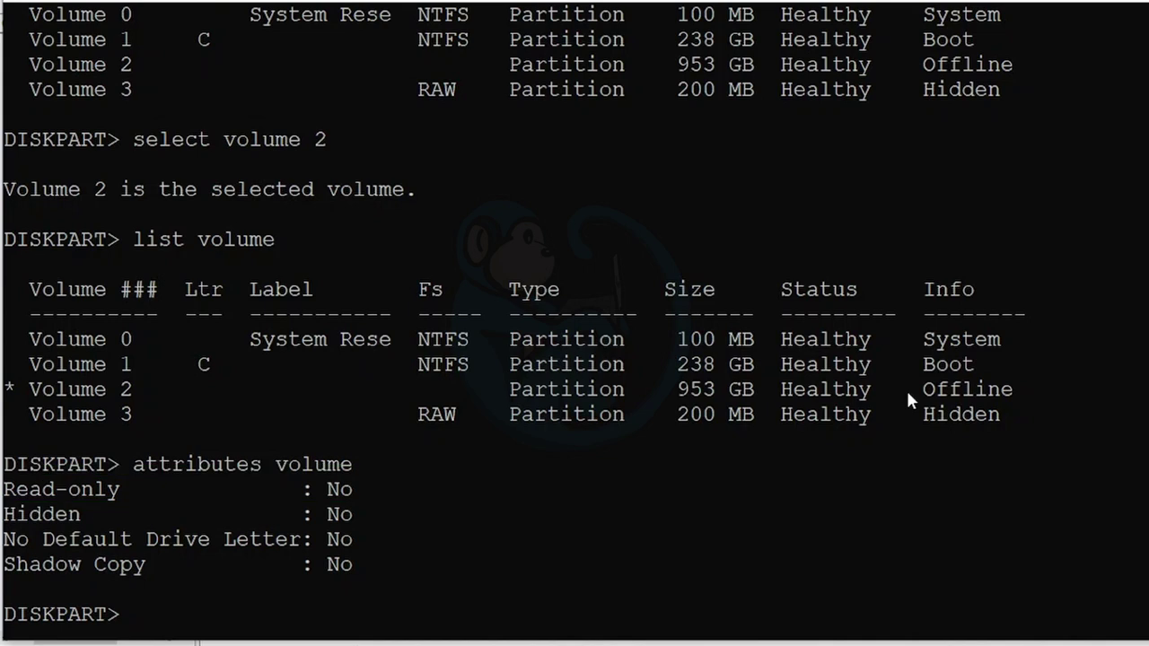
type("attributes volume ")
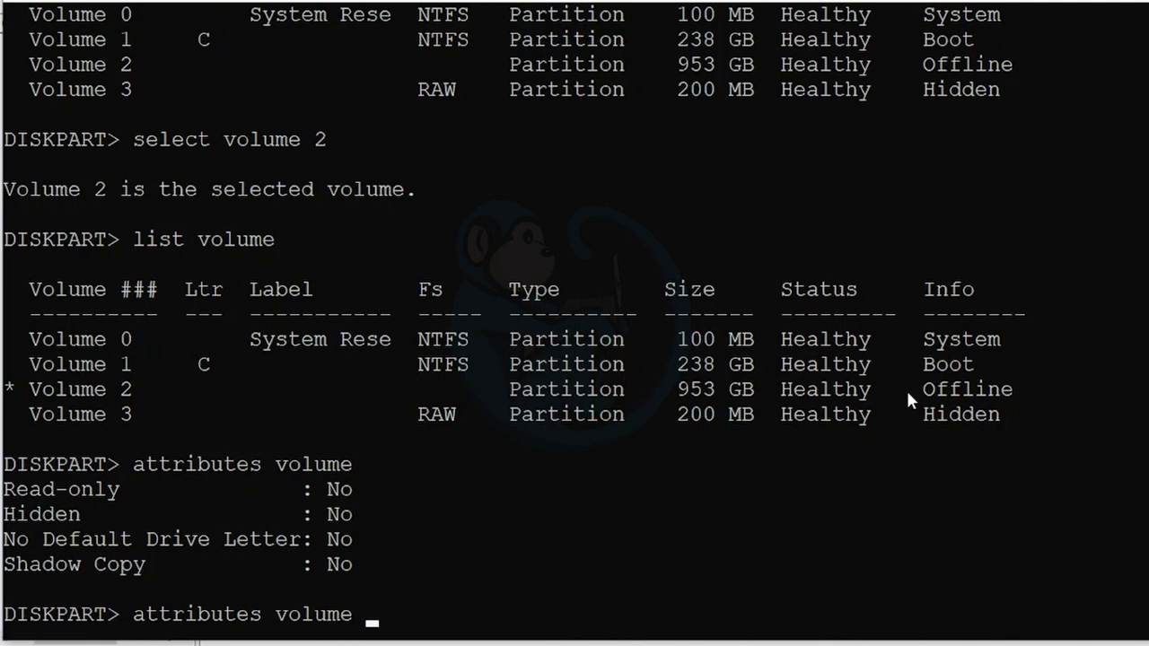
type("set readonly")
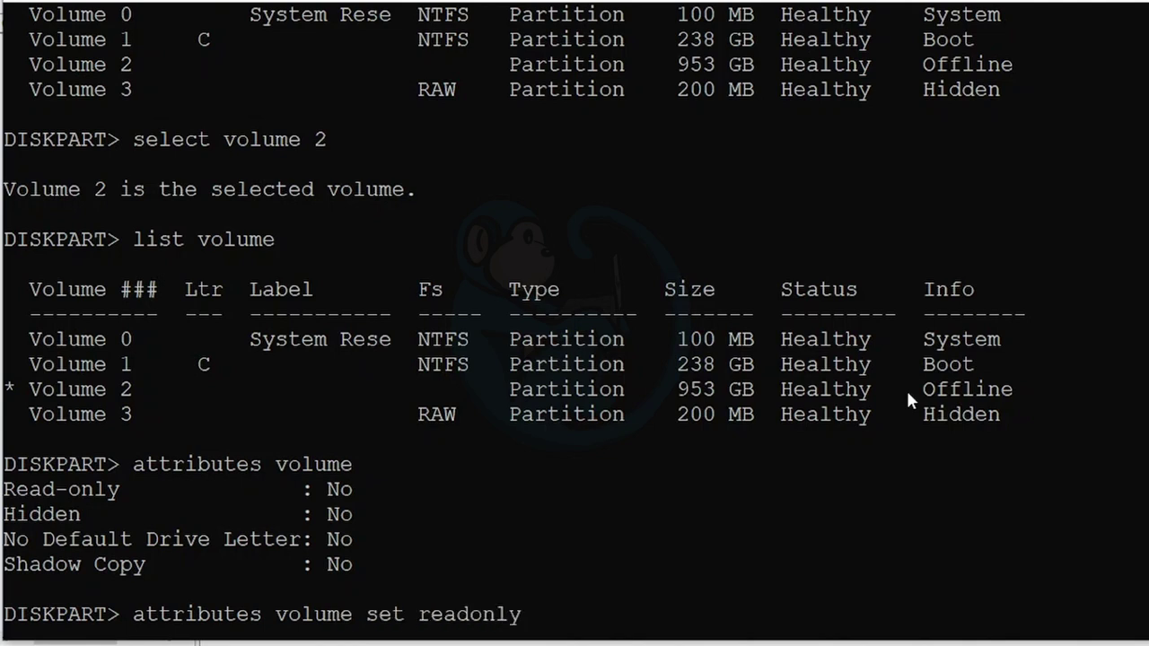
key("Return")
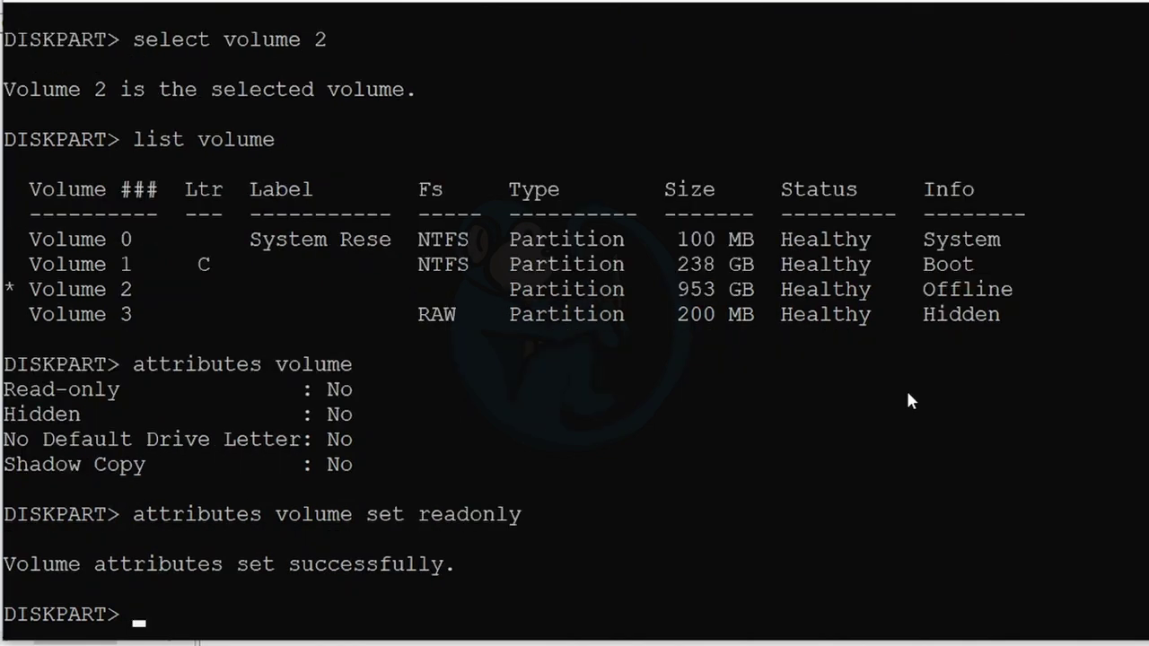
Confirm volume 2 shows Read-only: Yes and assign it drive letter D.
type("attributes vou")
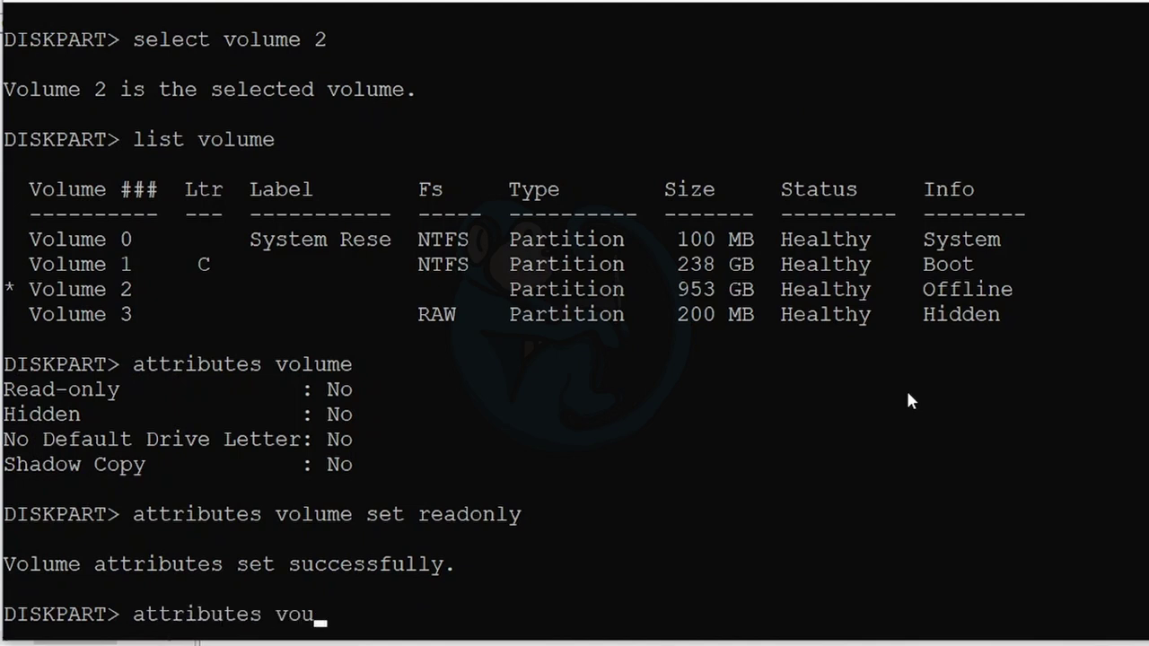
key("BackSpace")
type("lume")
key("Return")
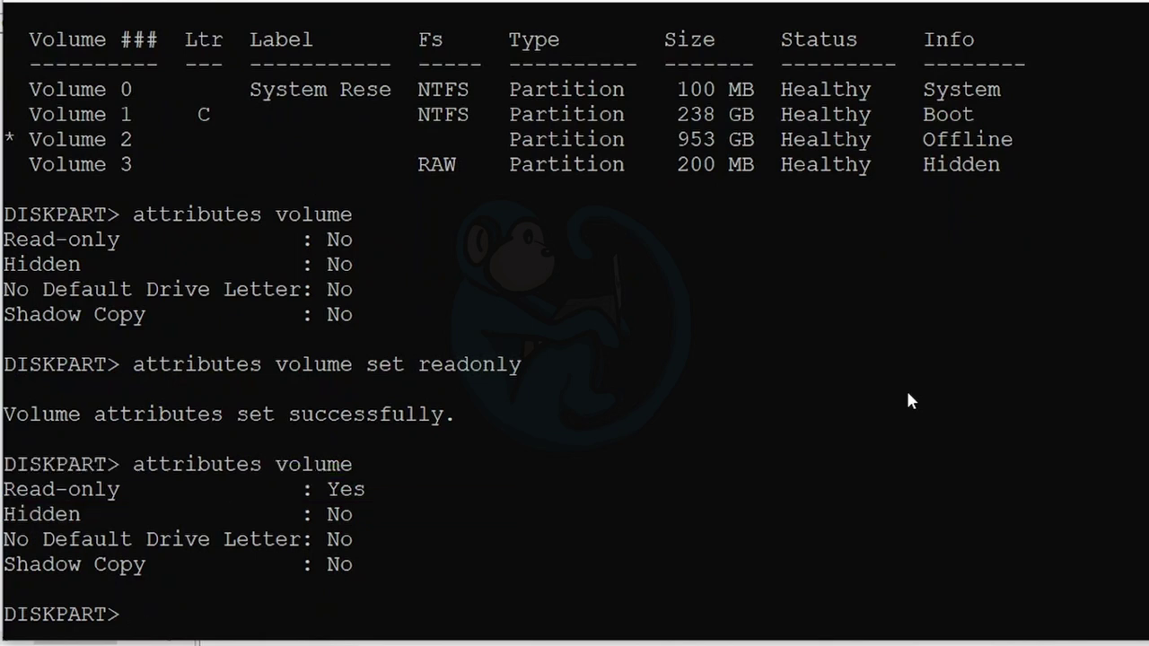
type("assign le")
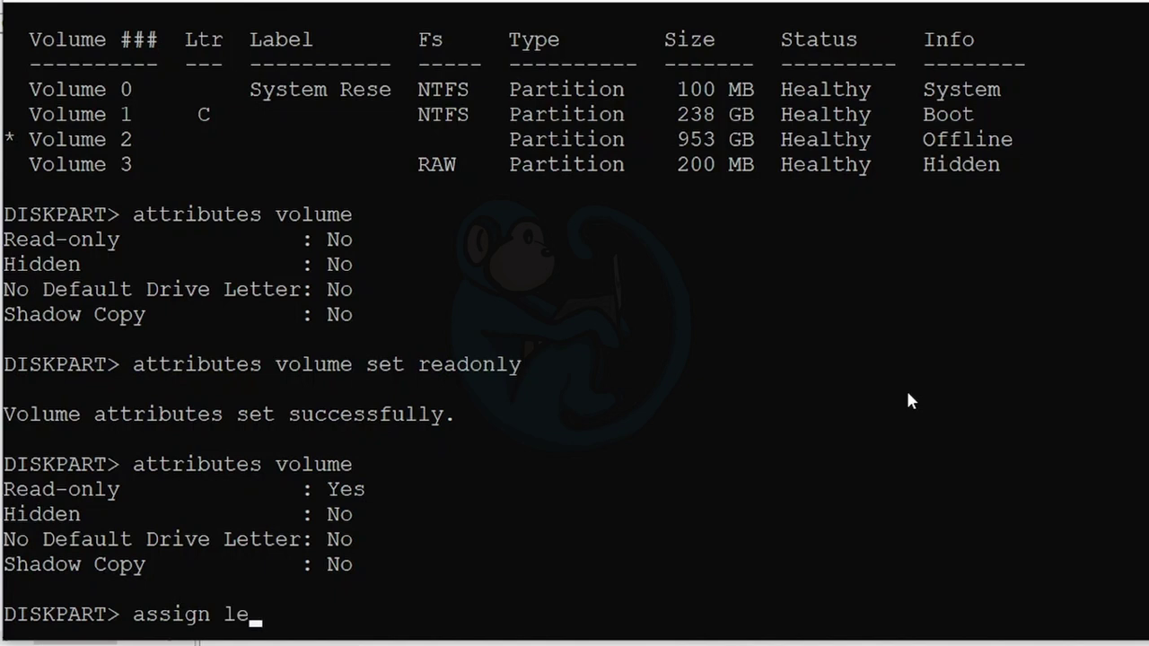
type("tter=D")
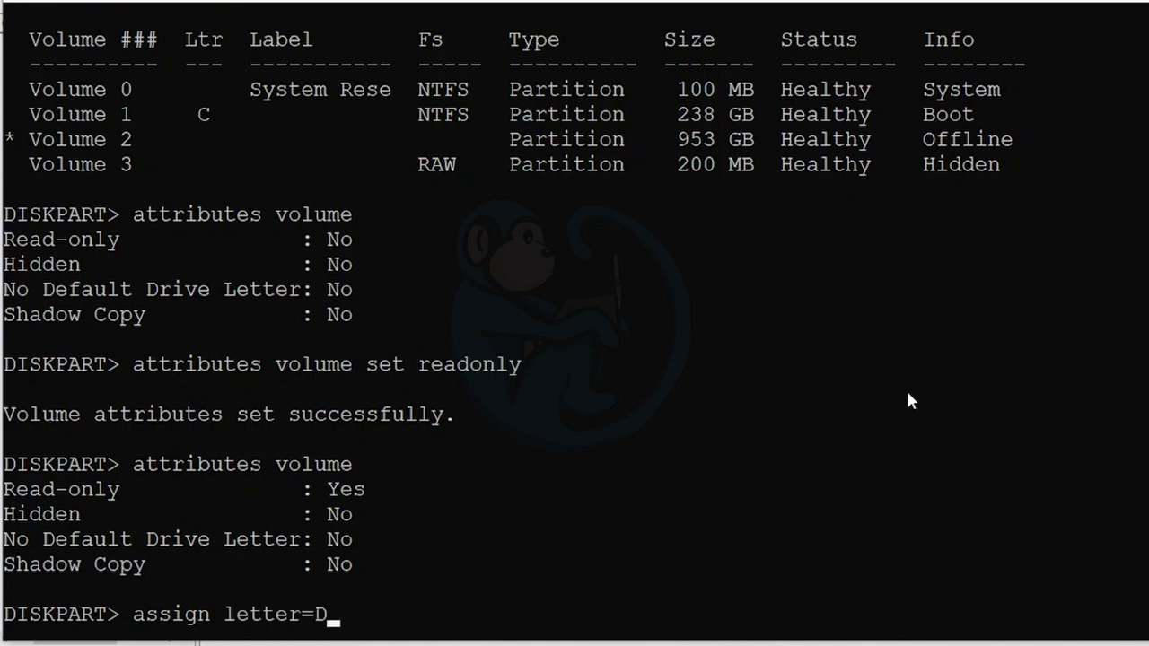
key("Return")
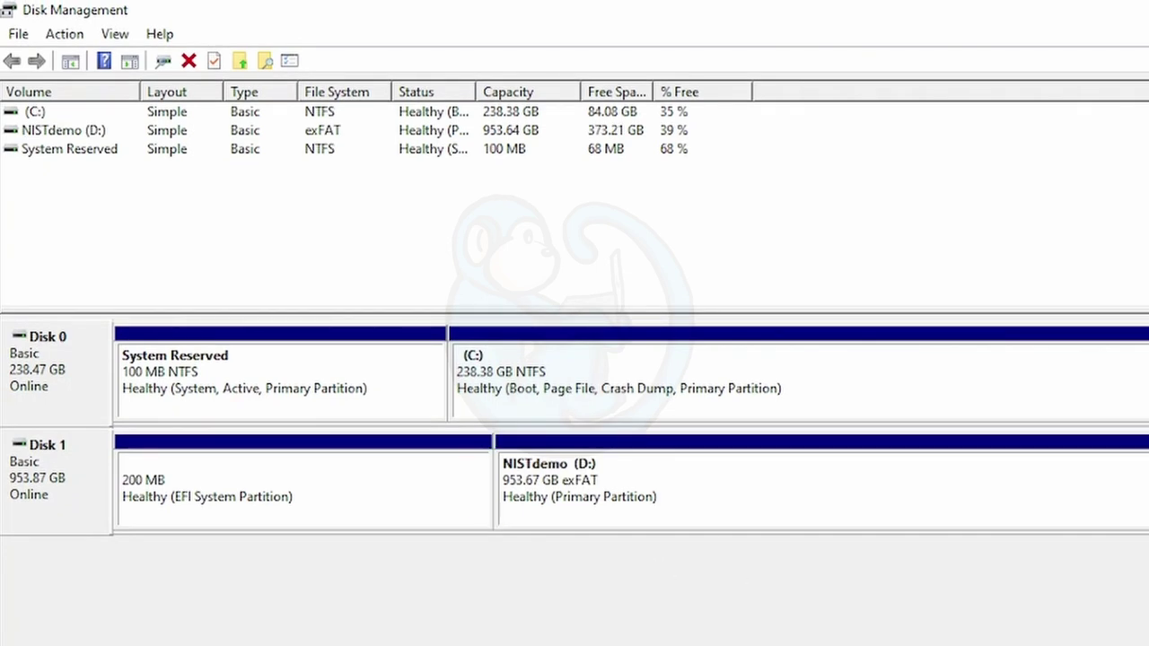
Open the NISTdemo (D:) drive in File Explorer from This PC.
right_click(561, 642)
left_click(561, 643)
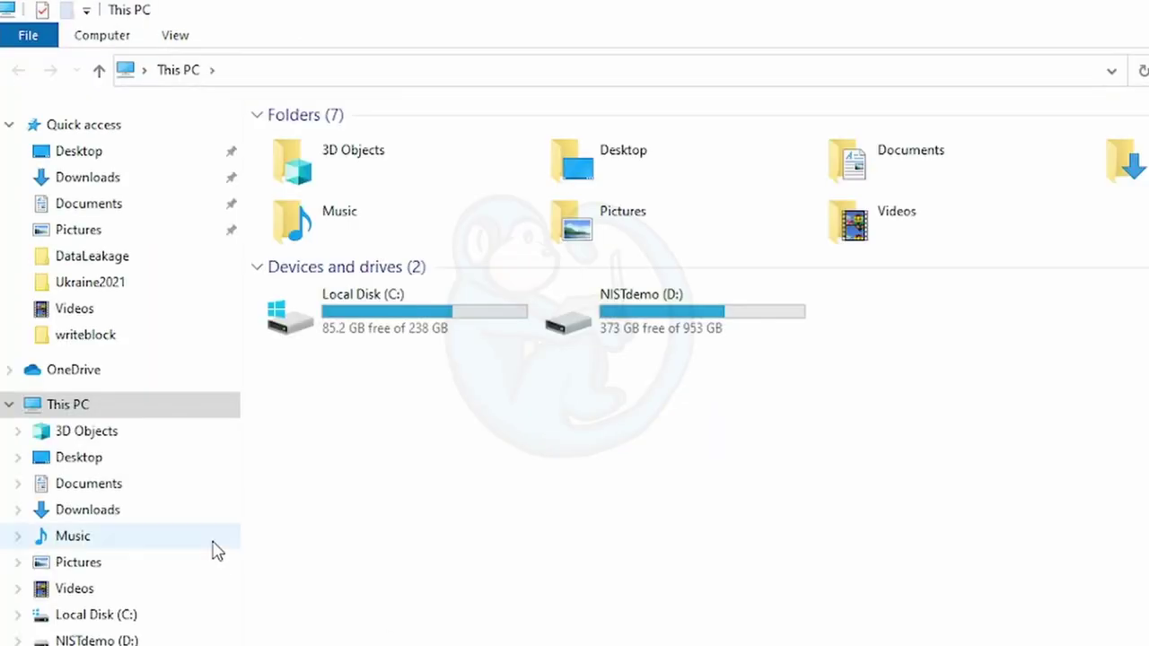
left_click(761, 316)
double_click(761, 316)
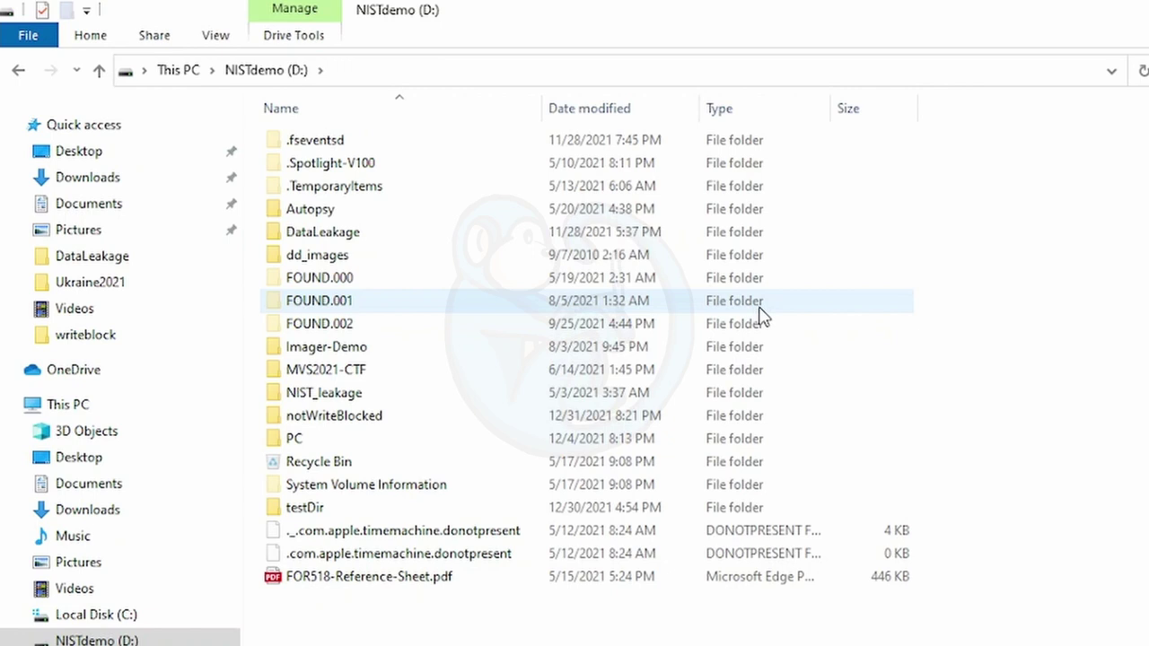
Inspect the drive's background and file context menus for missing Paste and Delete options.
right_click(506, 637)
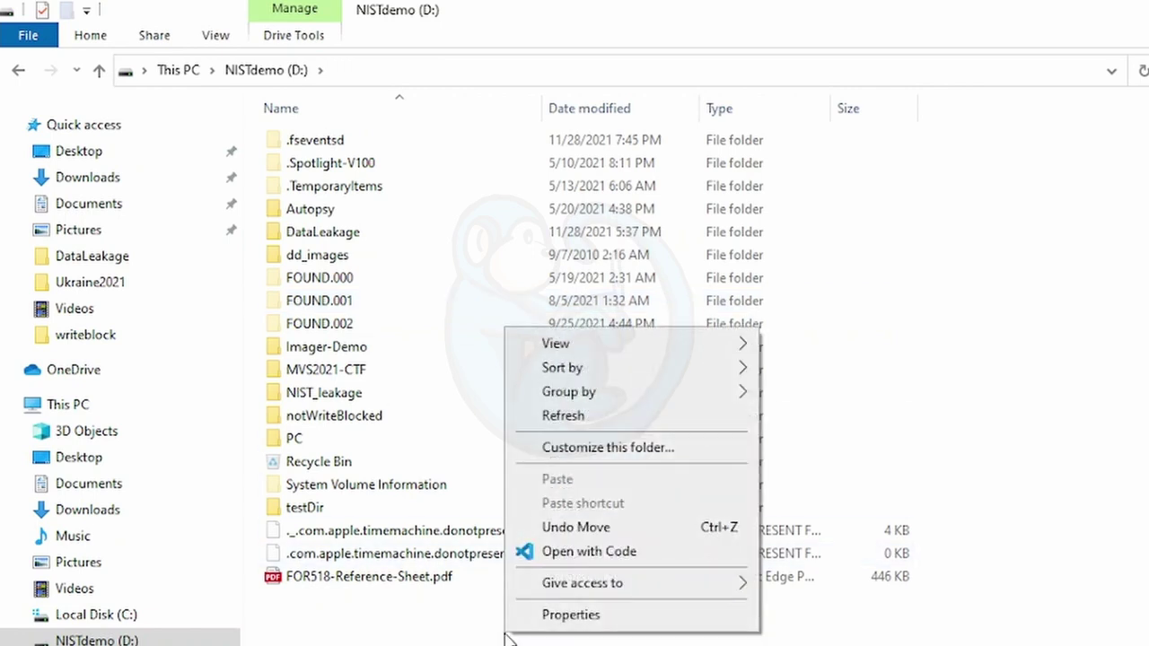
left_click(390, 426)
right_click(348, 531)
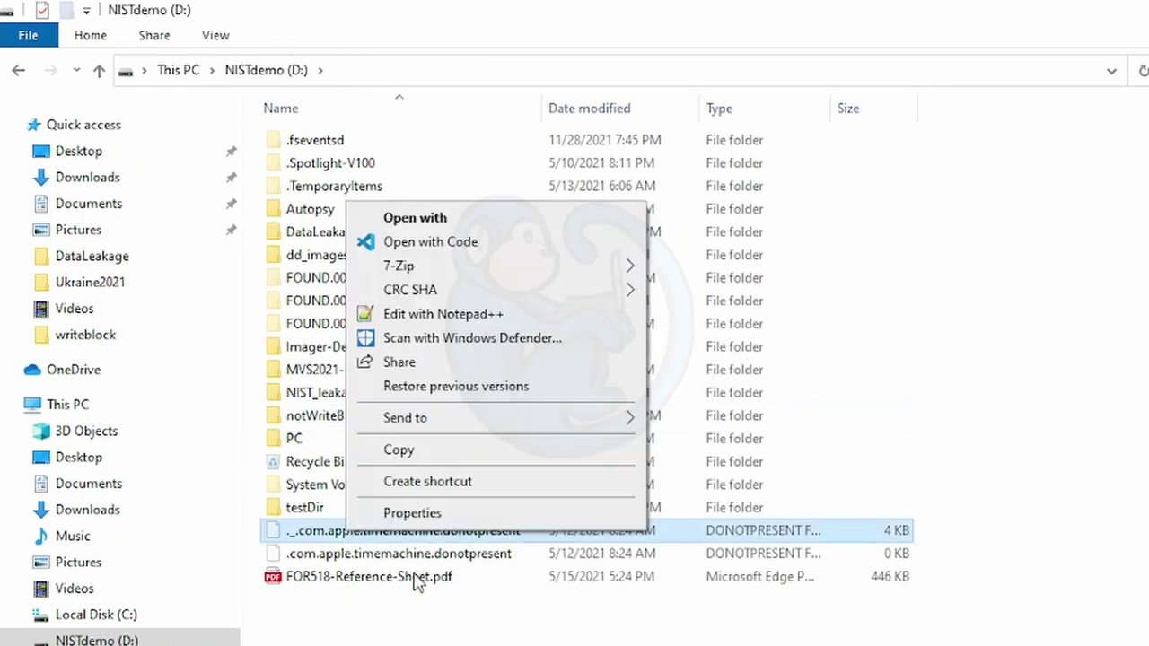
left_click(446, 635)
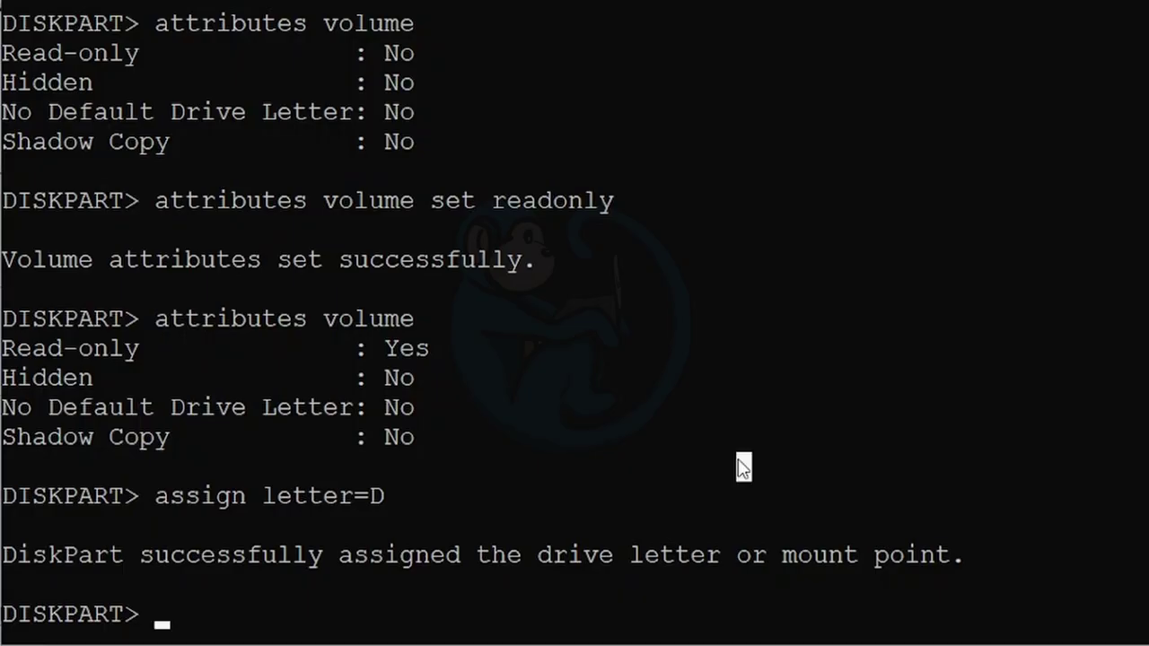
Select disk 1 and list disks to confirm it is chosen.
type("sele")
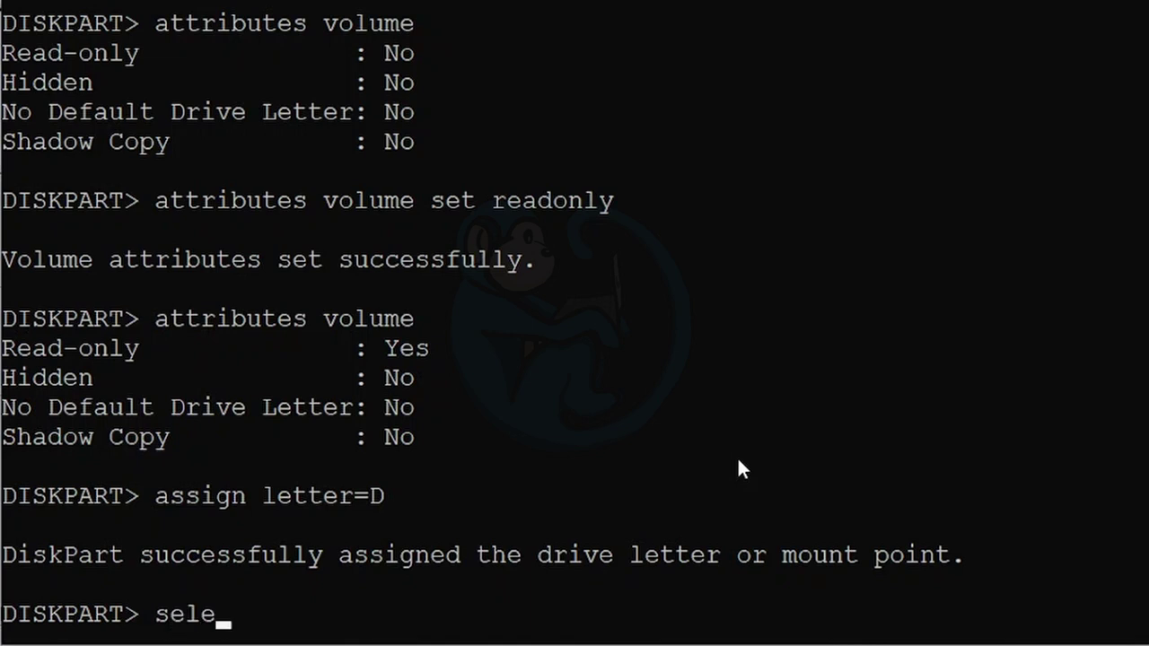
type("ct disk 1")
key("Return")
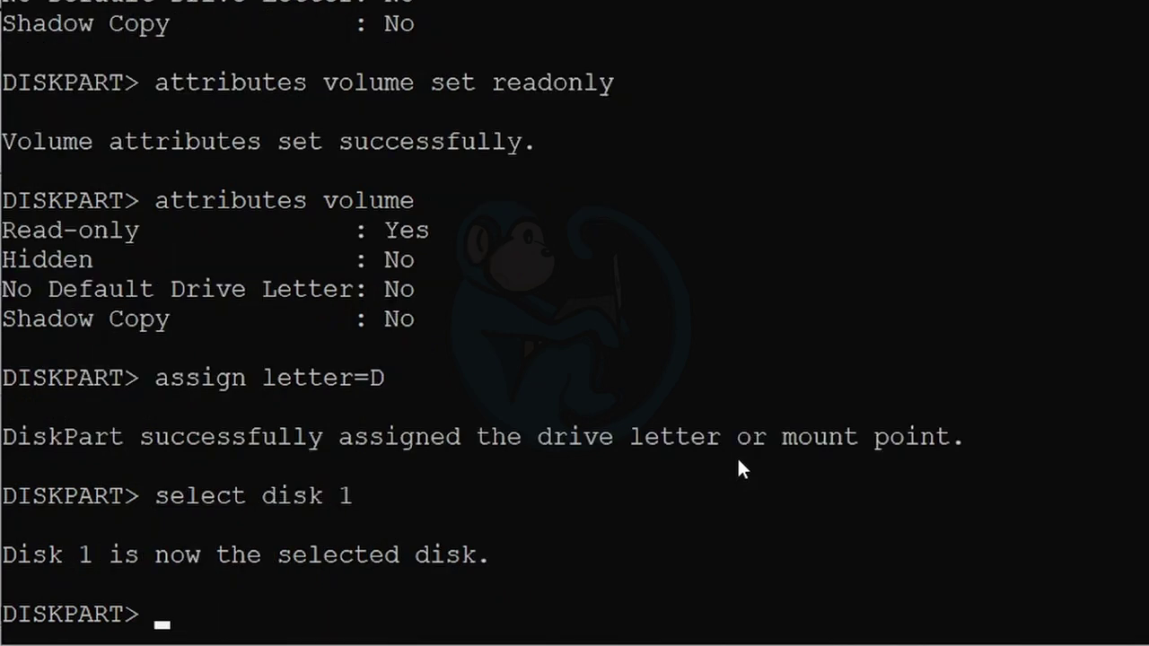
type("list disk")
key("Return")
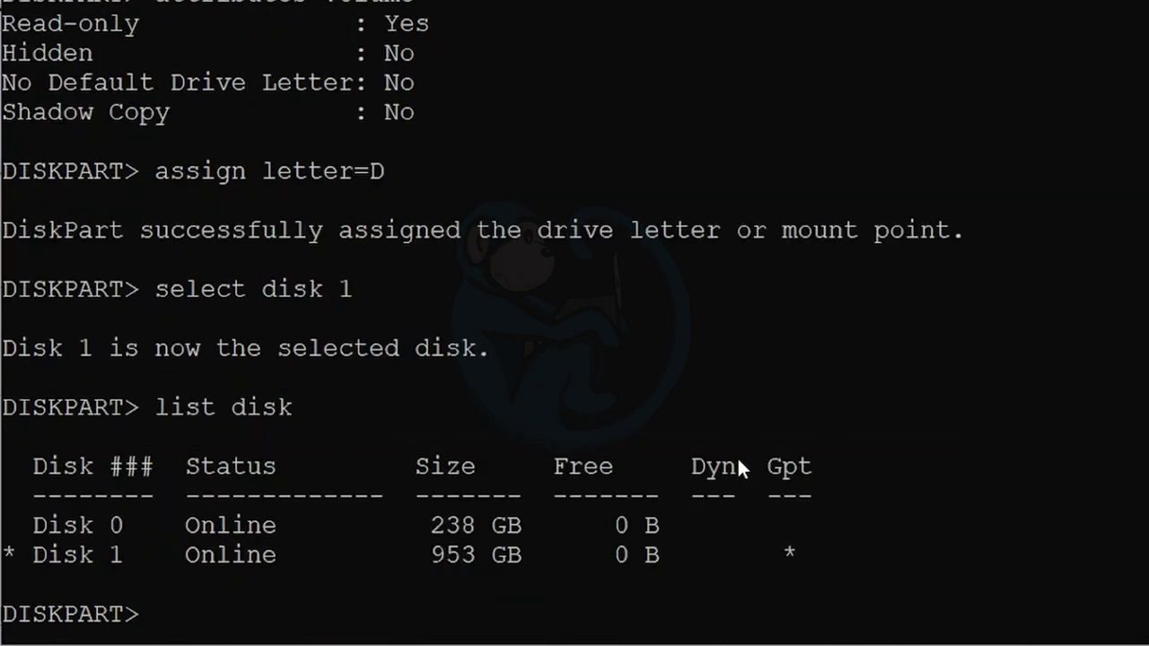
Set disk 1 read-only and verify Current Read-only State: Yes with 'detail disk'.
type("attributes disk")
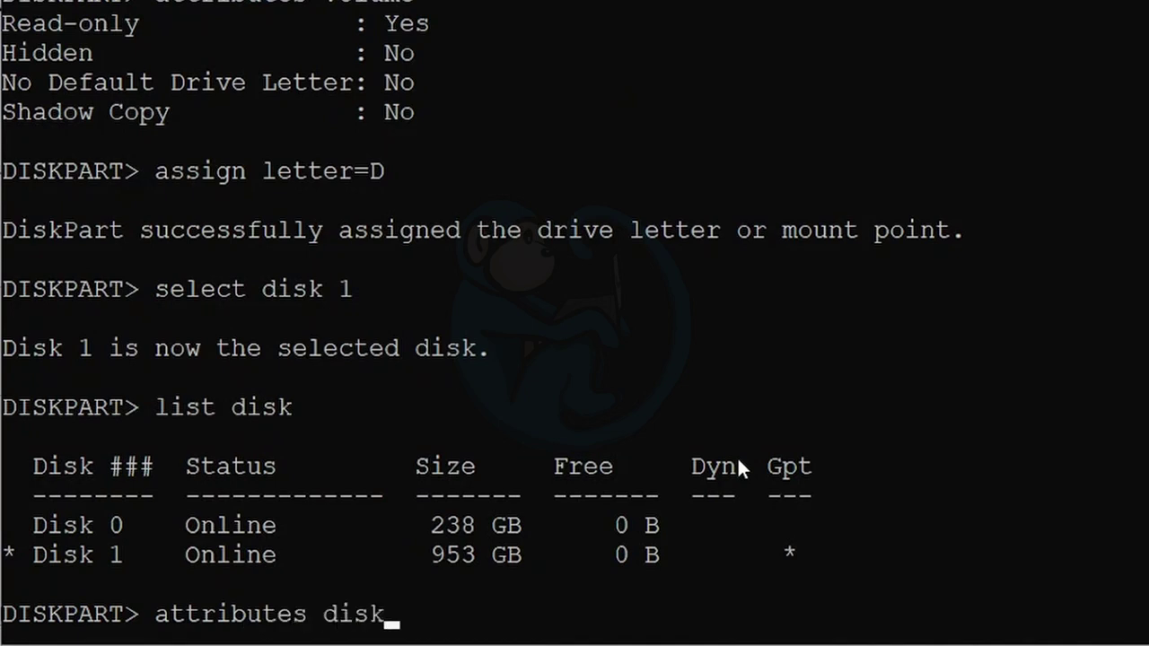
type(" set readonly")
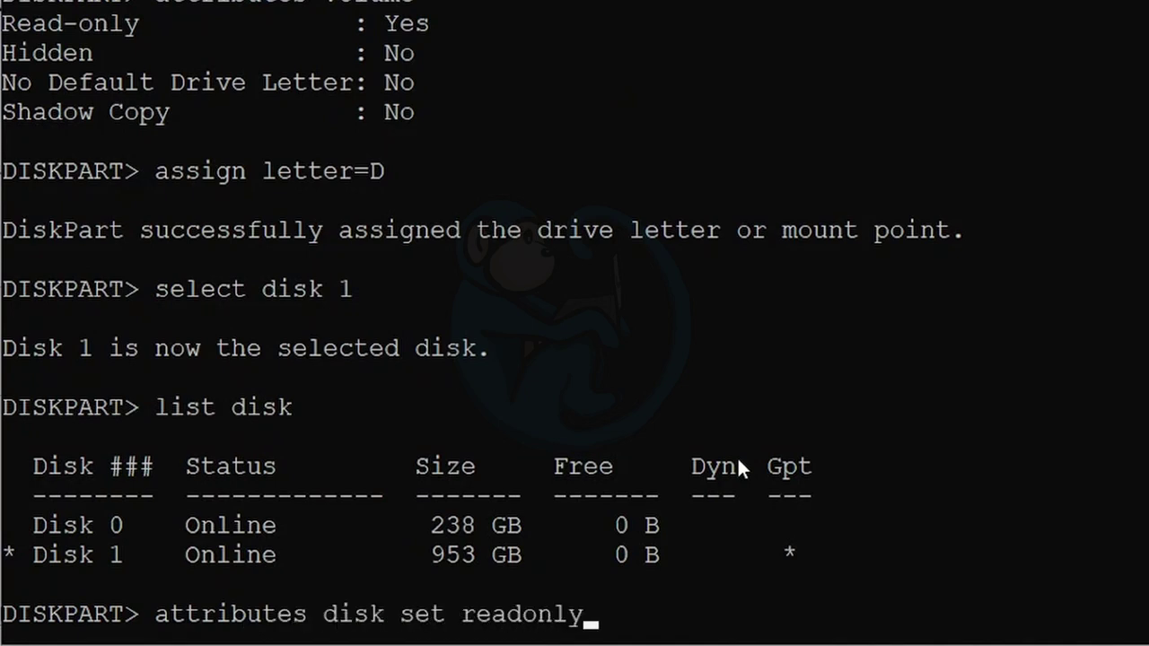
key("Return")
type("detail disk")
key("Return")
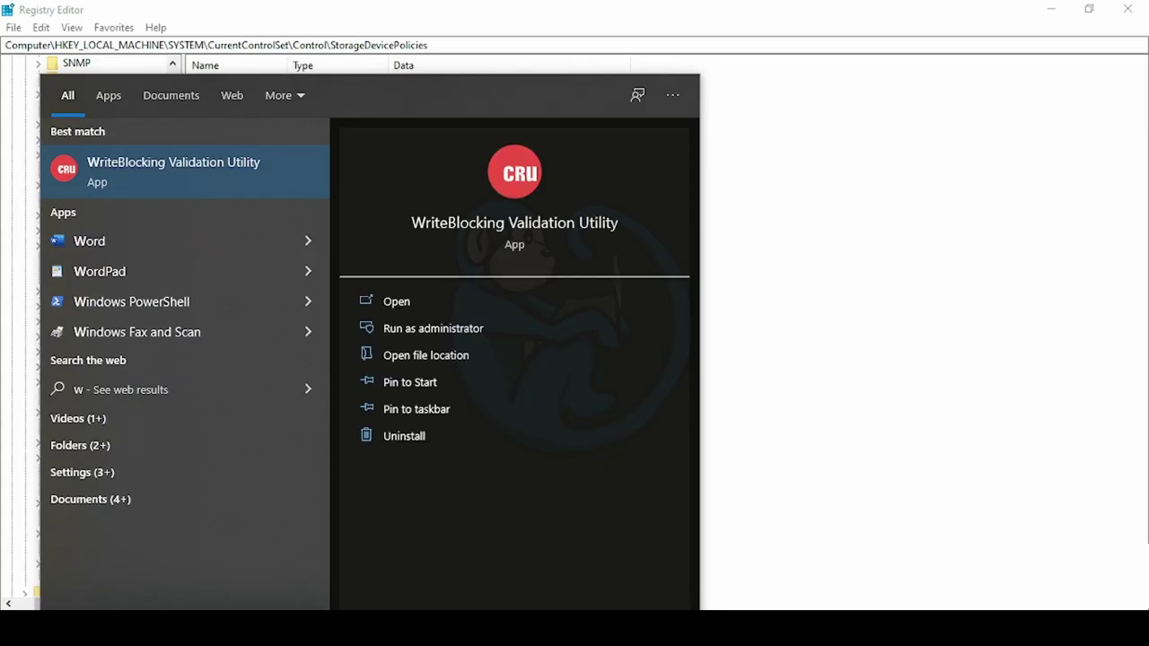
Launch WriteBlocking Validation Utility as administrator and start the write-block test on Disk 1 (14.88 GB).
left_click(453, 334)
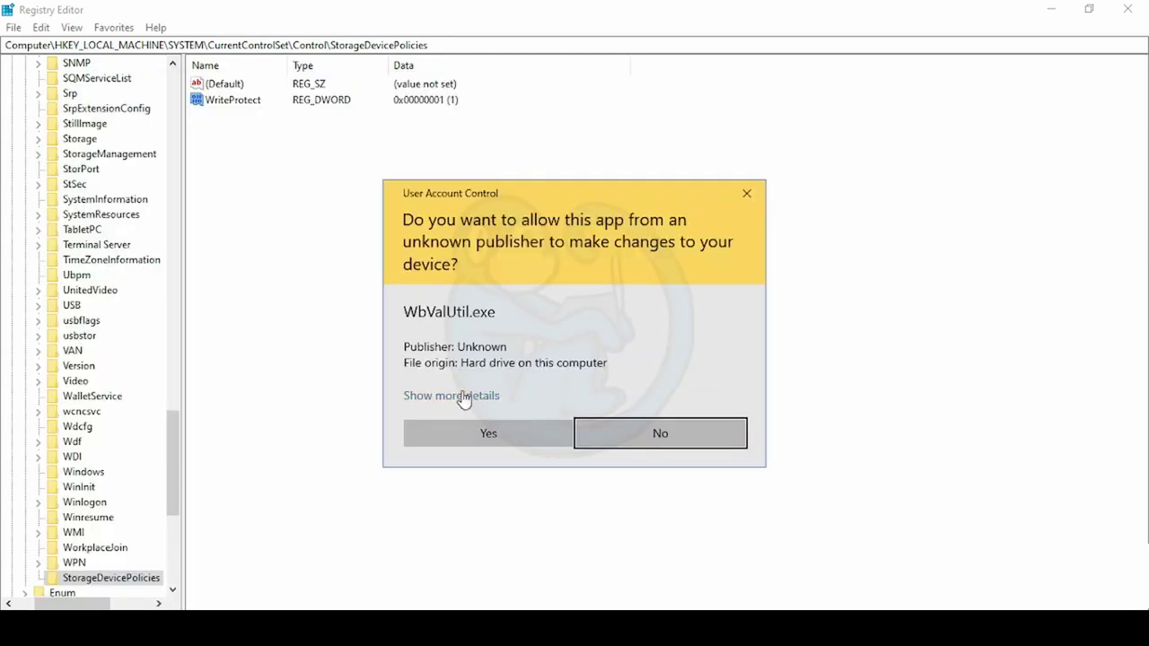
left_click(457, 434)
left_click(446, 49)
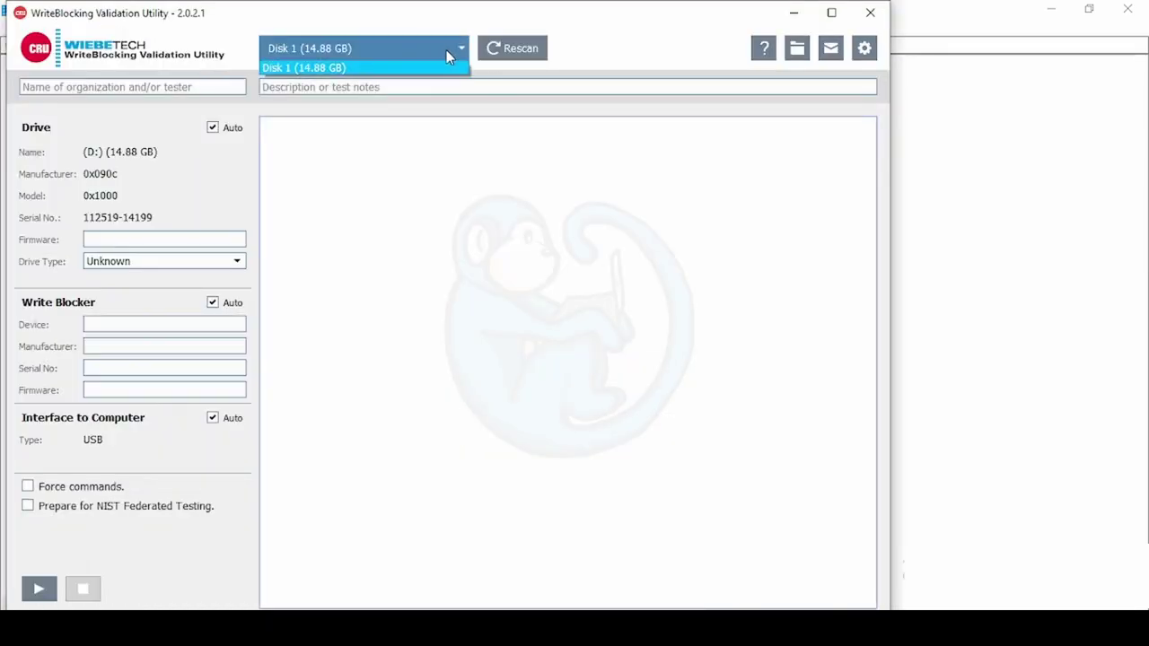
left_click(430, 69)
left_click(38, 589)
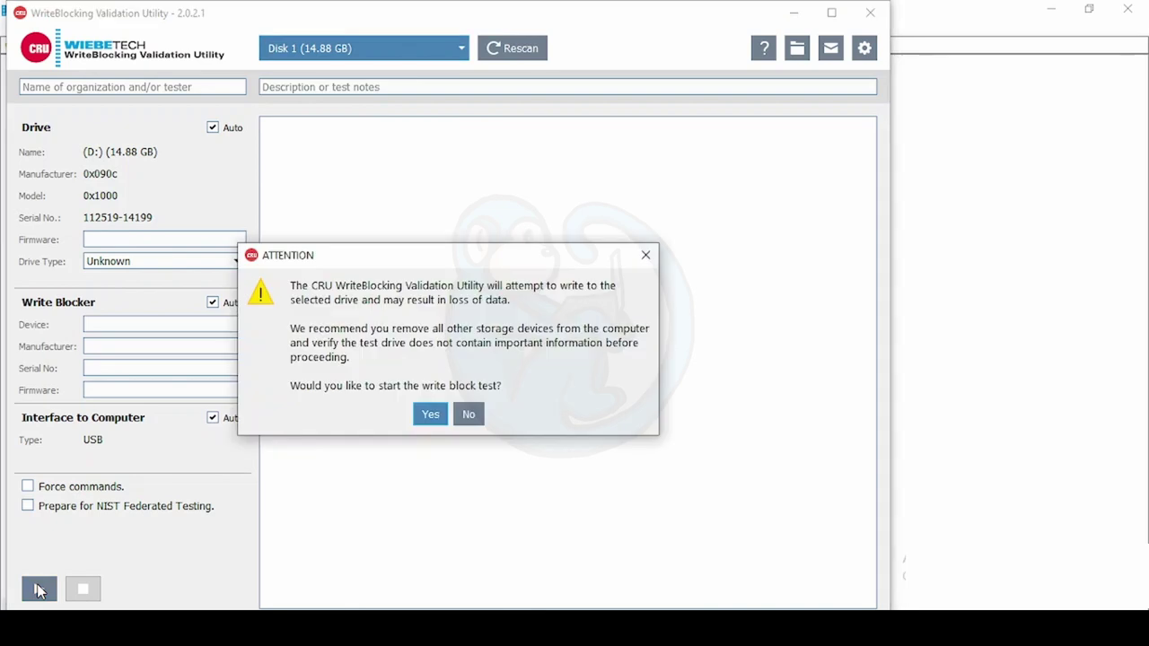
left_click(430, 415)
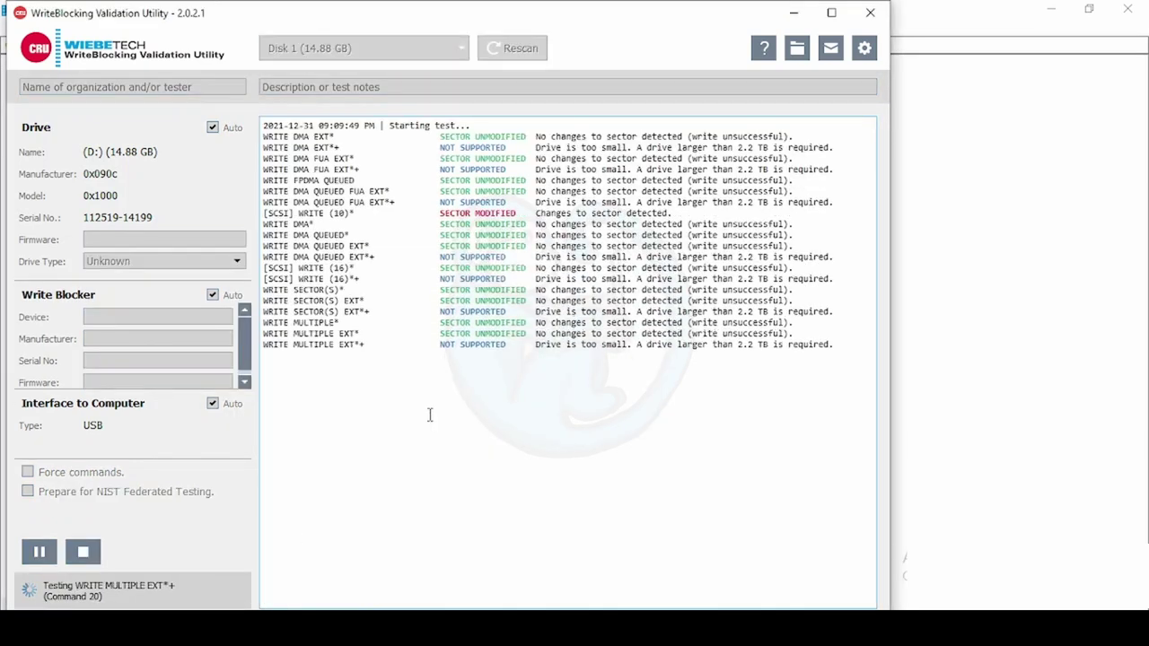